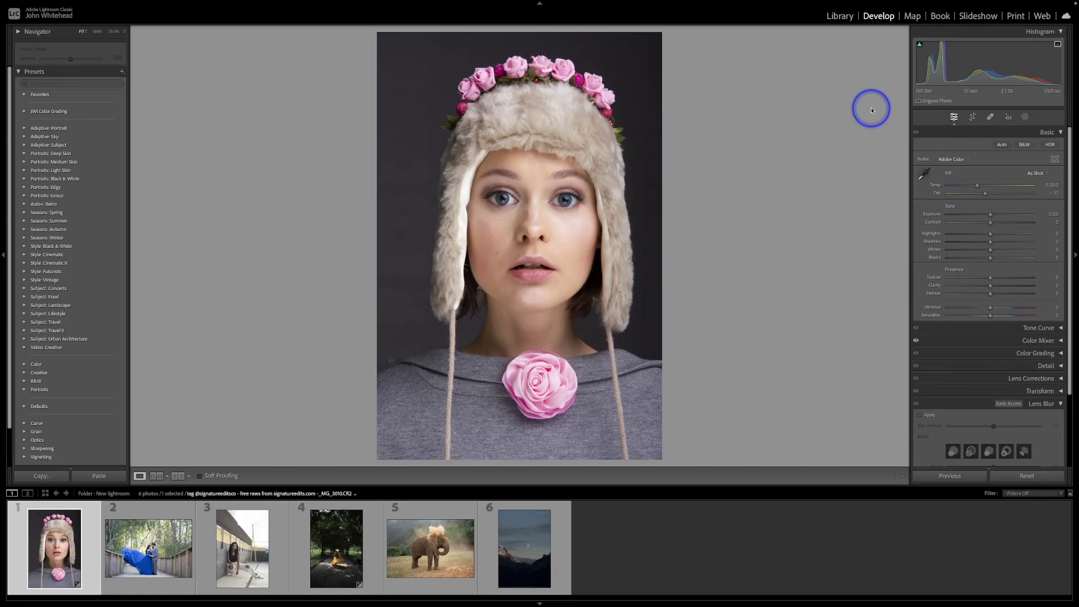
- Search the presets for 'edg' to list only Portraits: Edgy PE01–PE12
left_click(43, 84)
left_click(52, 84)
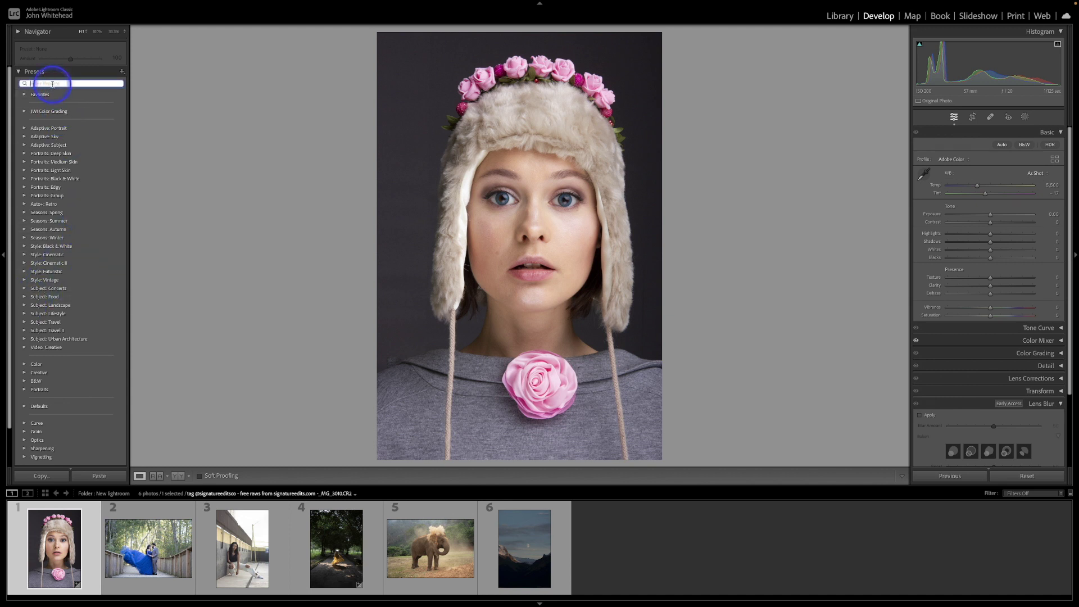
type("edgy")
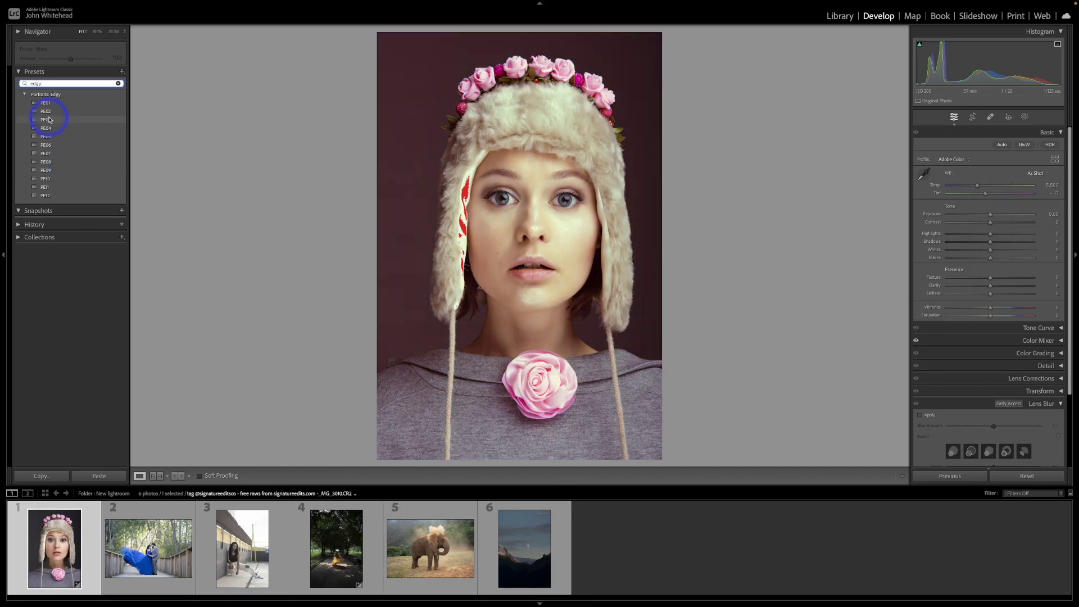
- Apply the Edgy preset PE03 and save the look as snapshot '1'
left_click(48, 120)
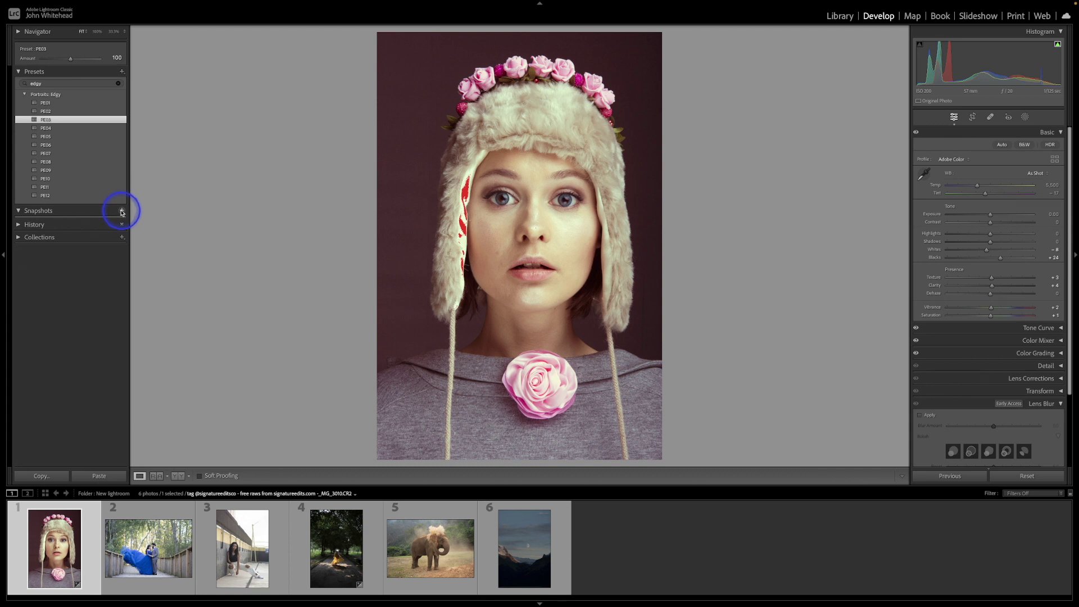
left_click(121, 212)
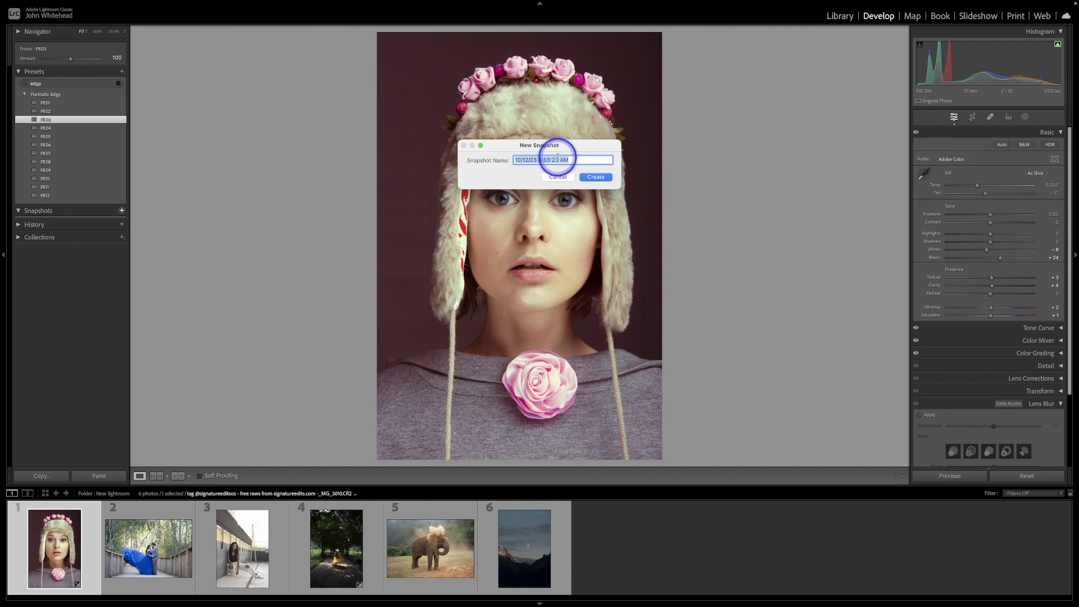
type("1")
key("Return")
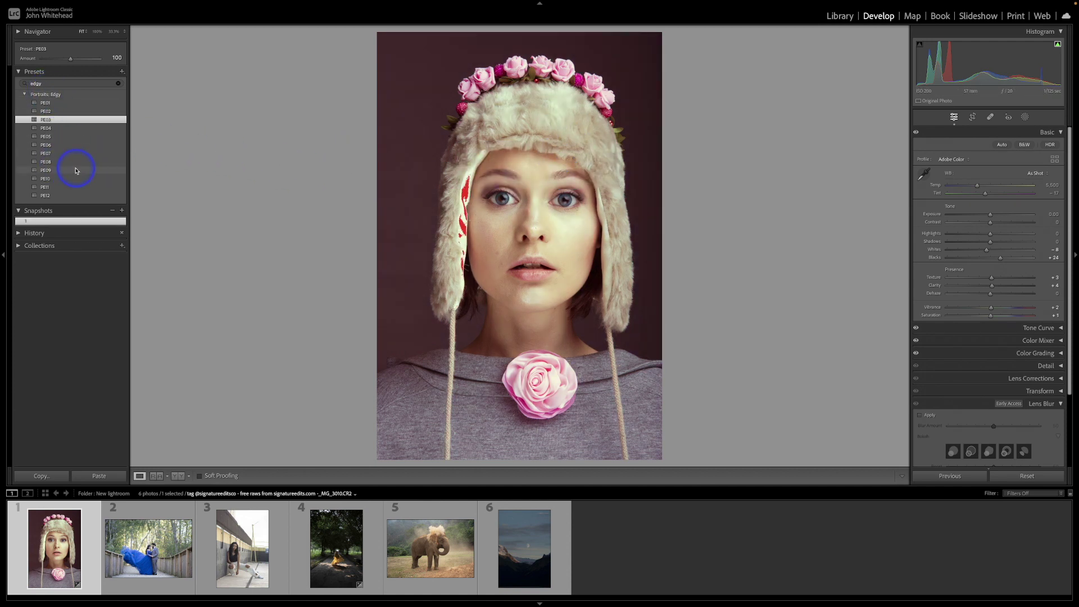
- Apply preset PE11, save it as snapshot '2', then view snapshot 1
left_click(57, 187)
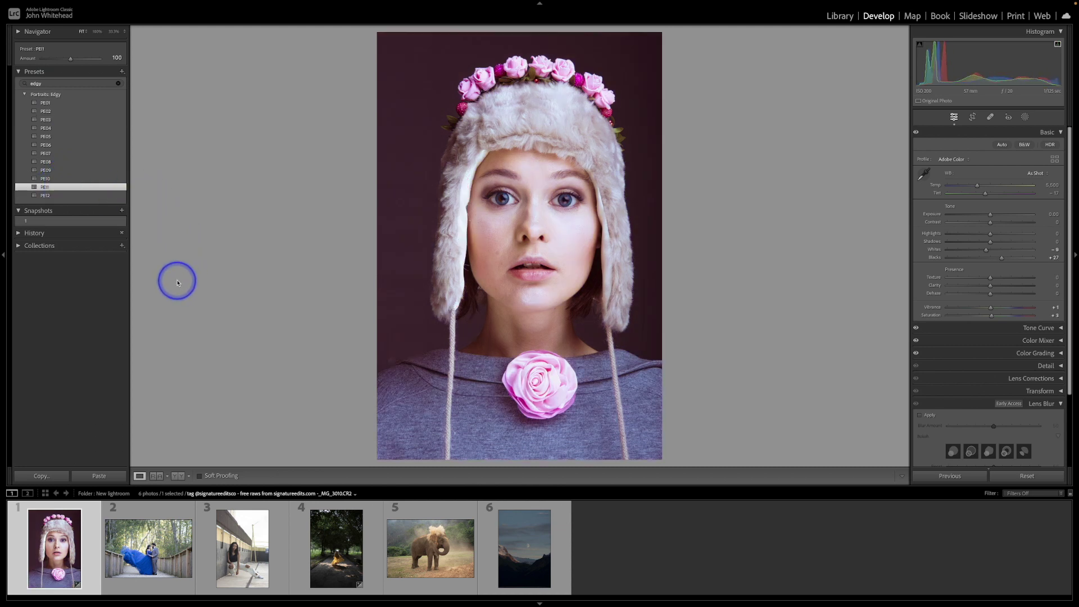
left_click(121, 211)
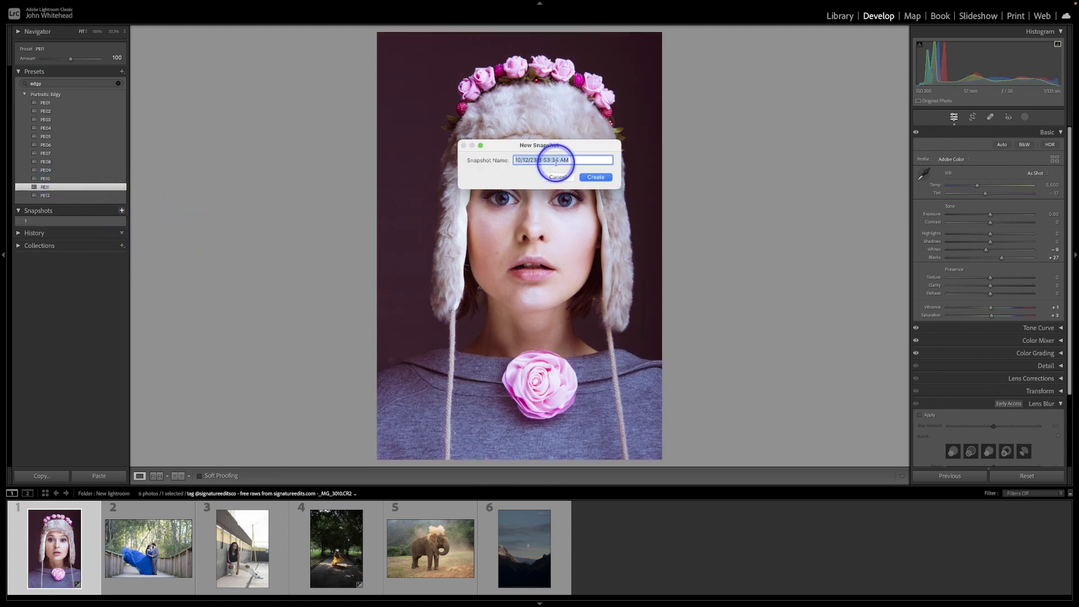
type("2")
key("Return")
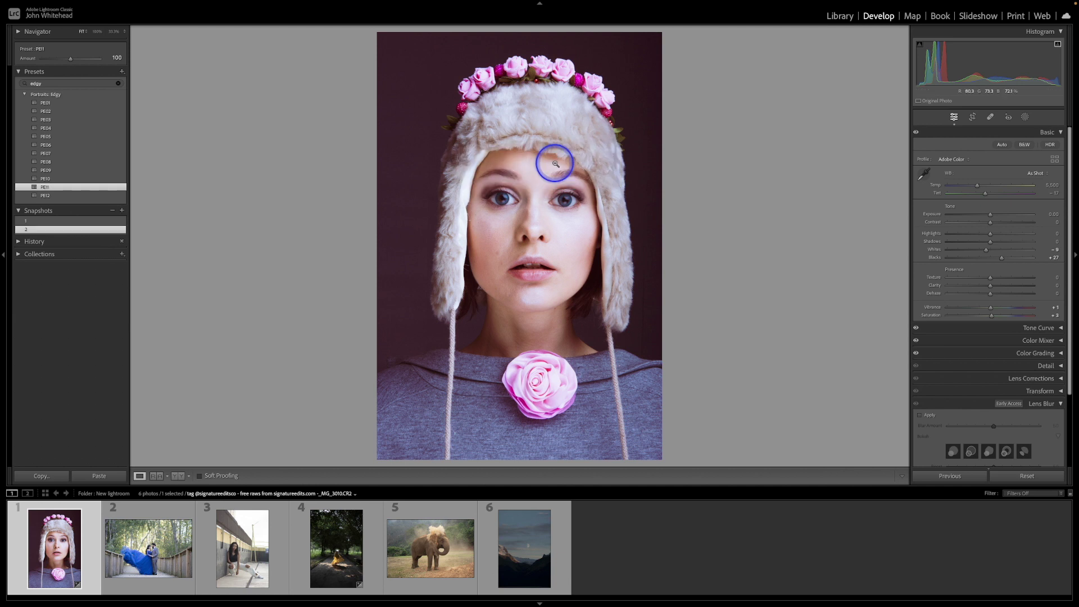
left_click(51, 226)
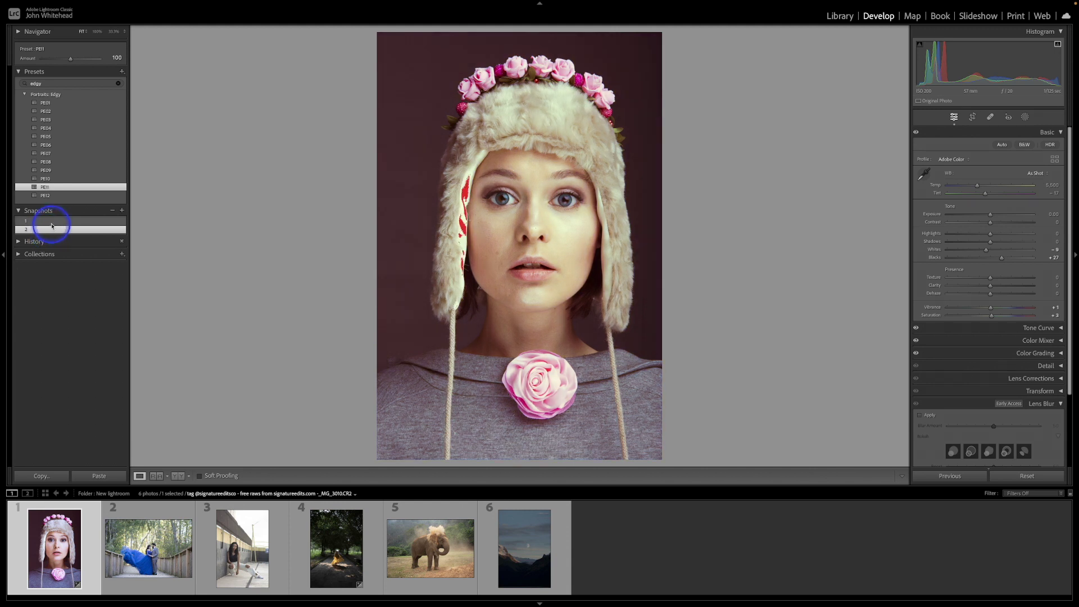
- View snapshot 2 and the Reset Settings history state, then collapse History and Presets
left_click(50, 231)
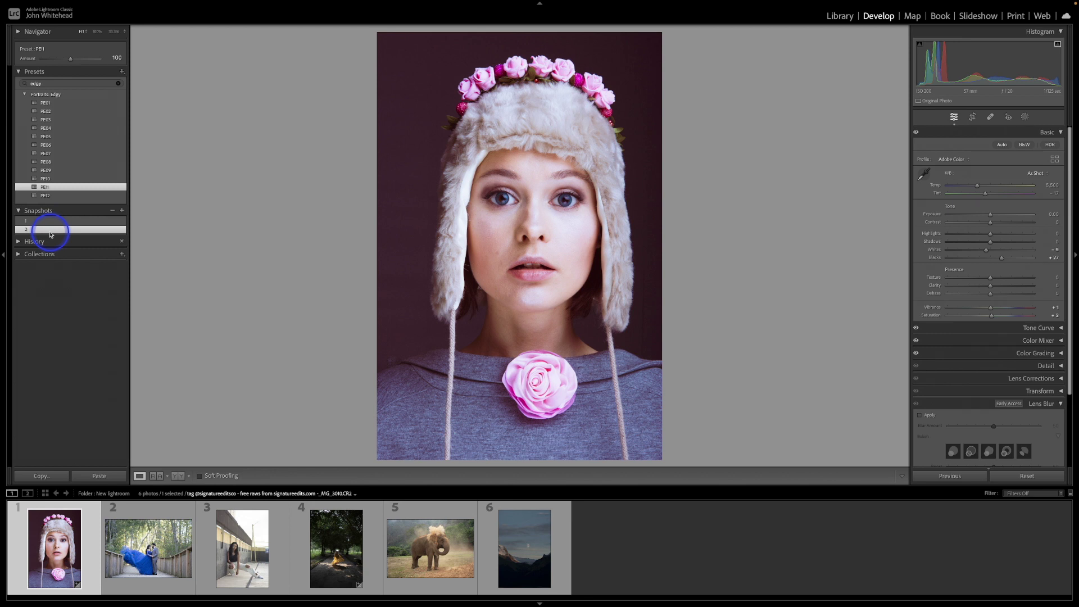
left_click(15, 241)
left_click(35, 252)
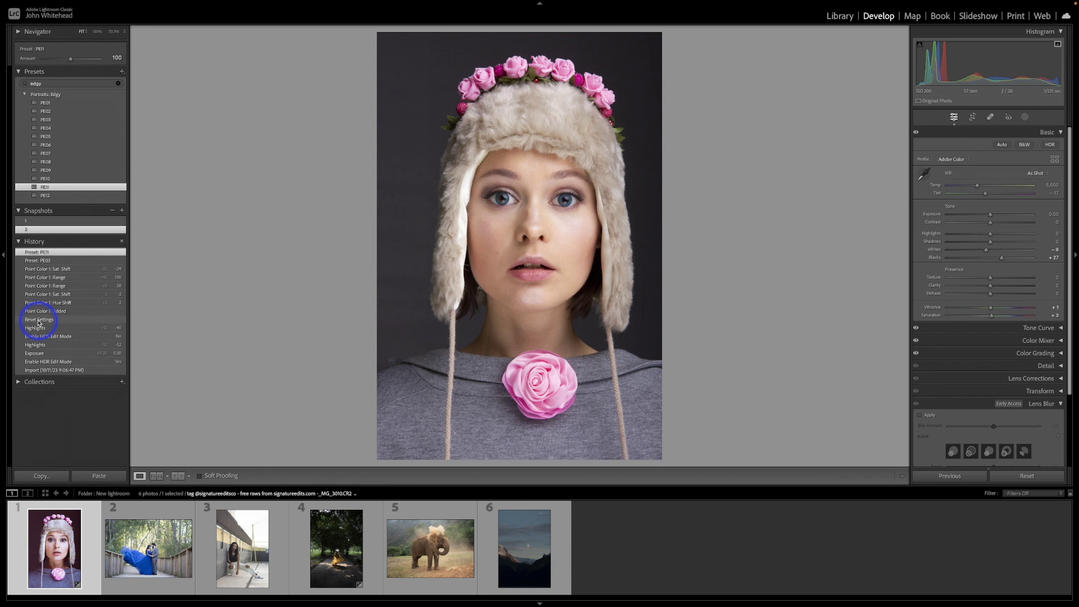
left_click(38, 321)
left_click(25, 241)
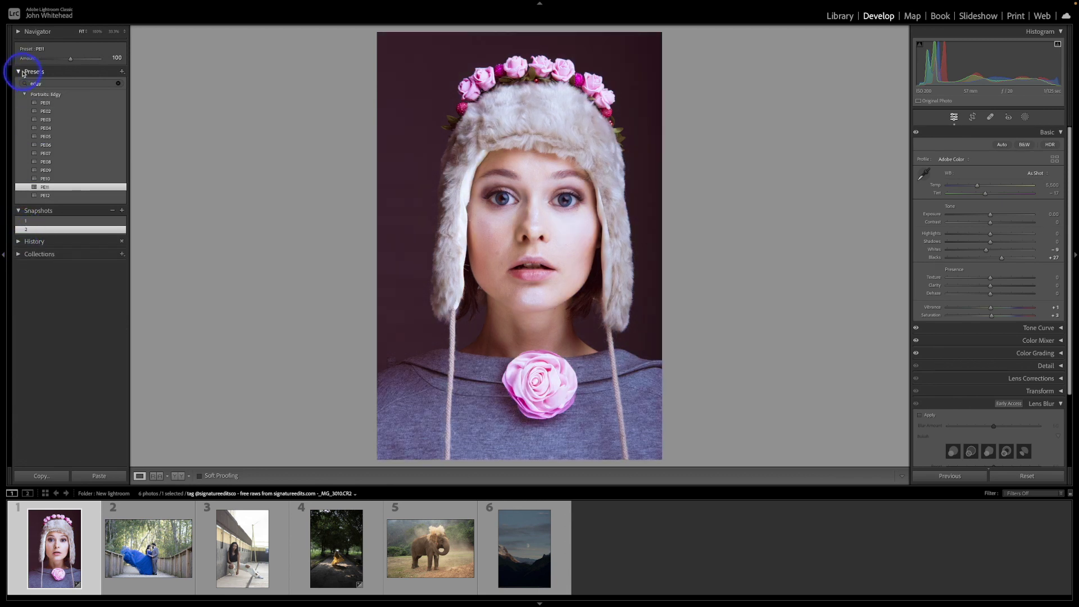
left_click(20, 72)
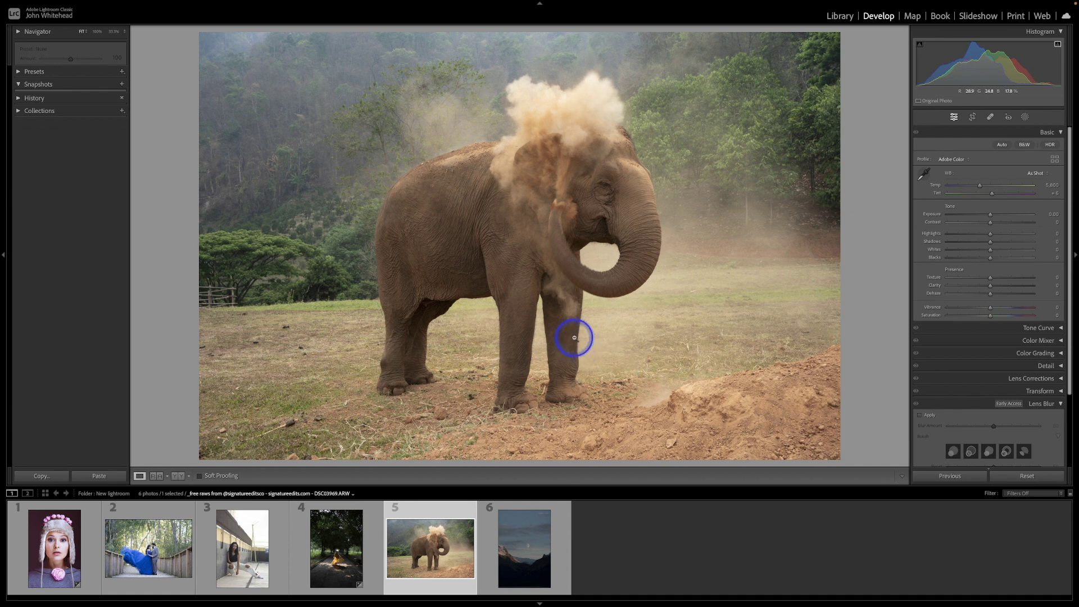
- Turn on HDR editing for the elephant photo, with an HDR Limit of 4 Stops
left_click(1050, 145)
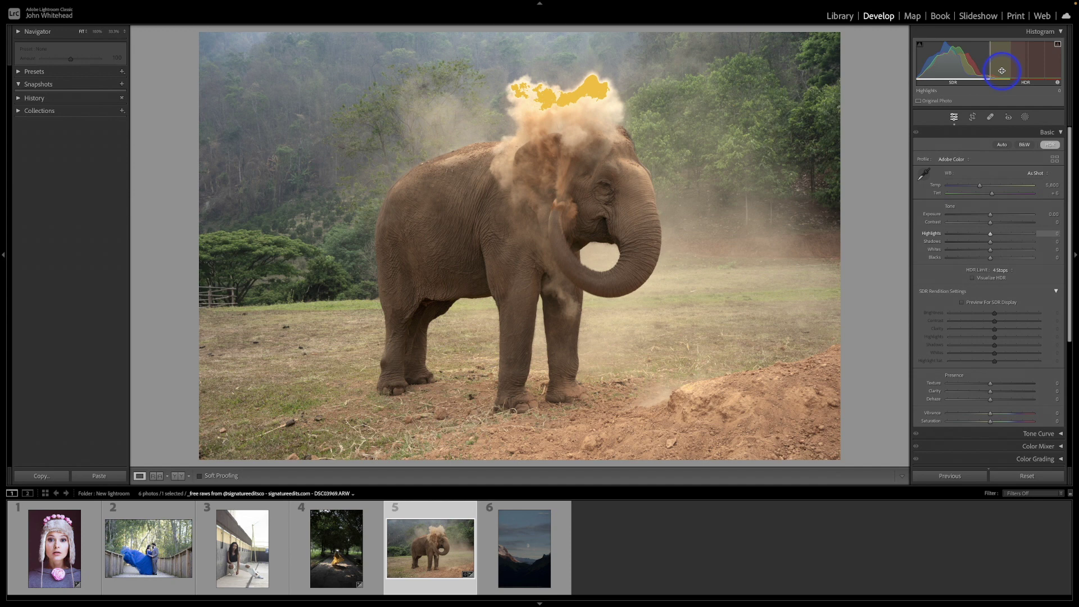
scroll(1012, 241, "down", 1)
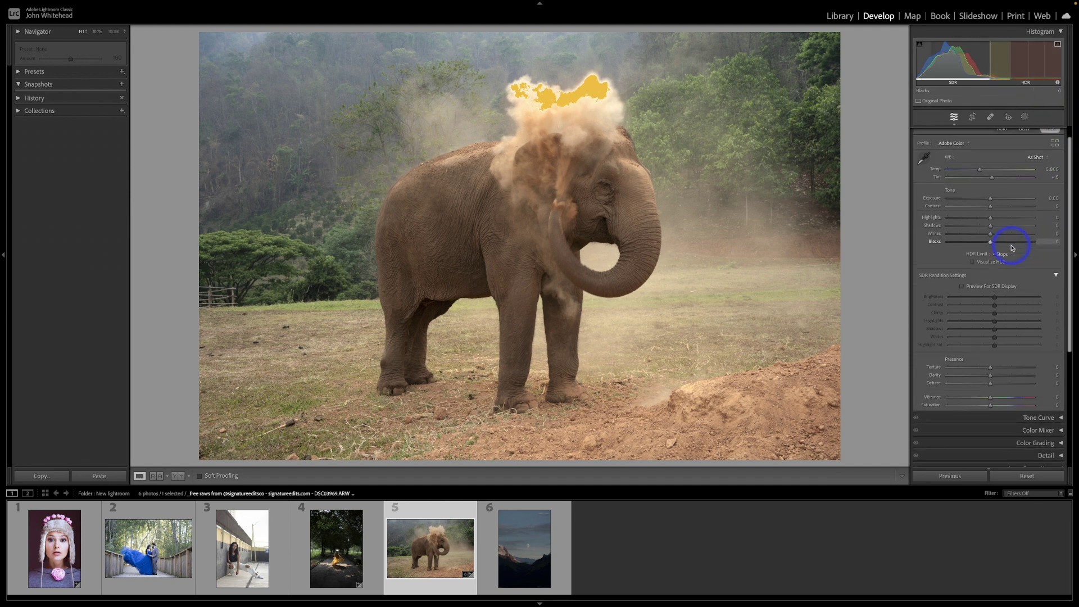
scroll(1012, 247, "down", 1)
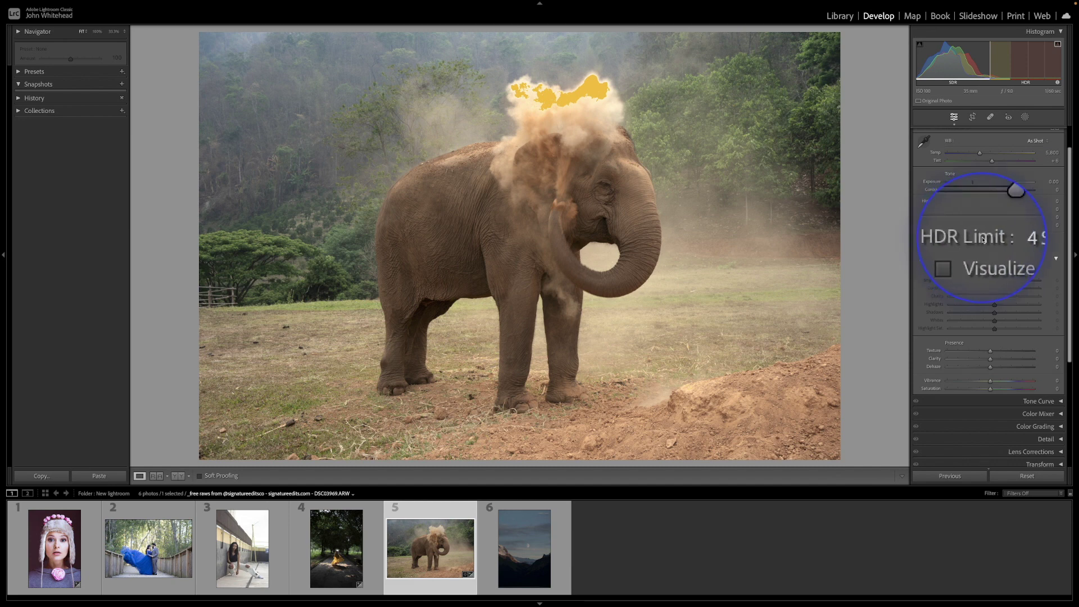
left_click(1005, 240)
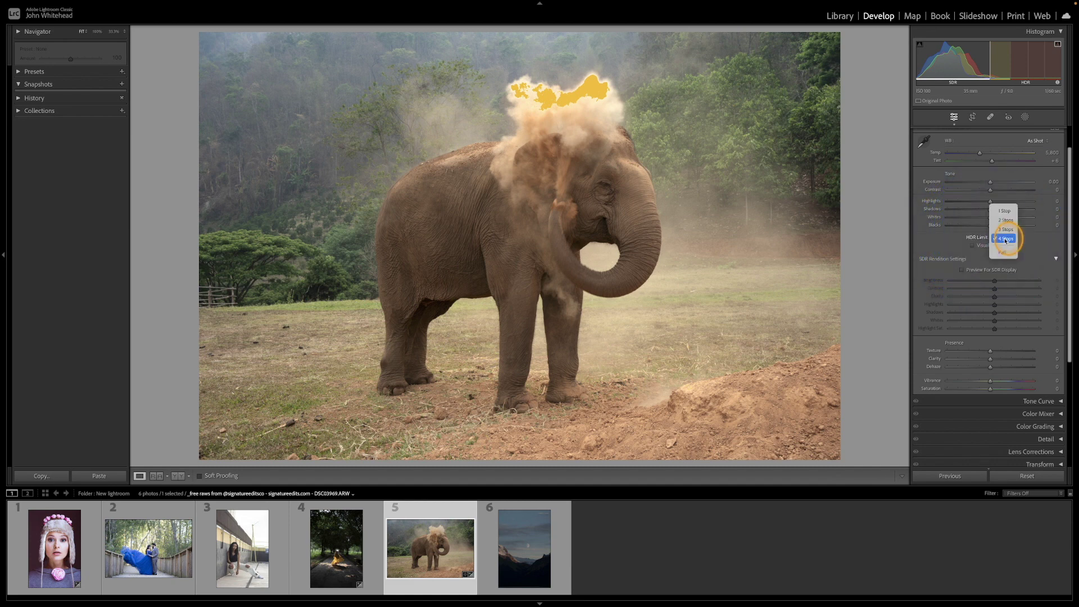
left_click(1005, 240)
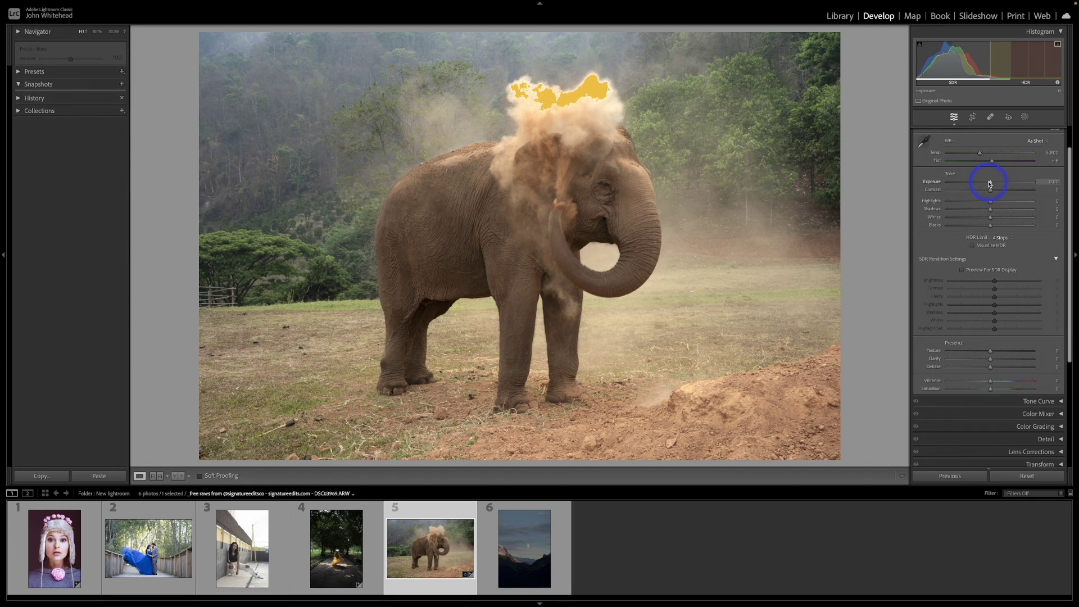
left_click_drag(990, 183, 969, 182)
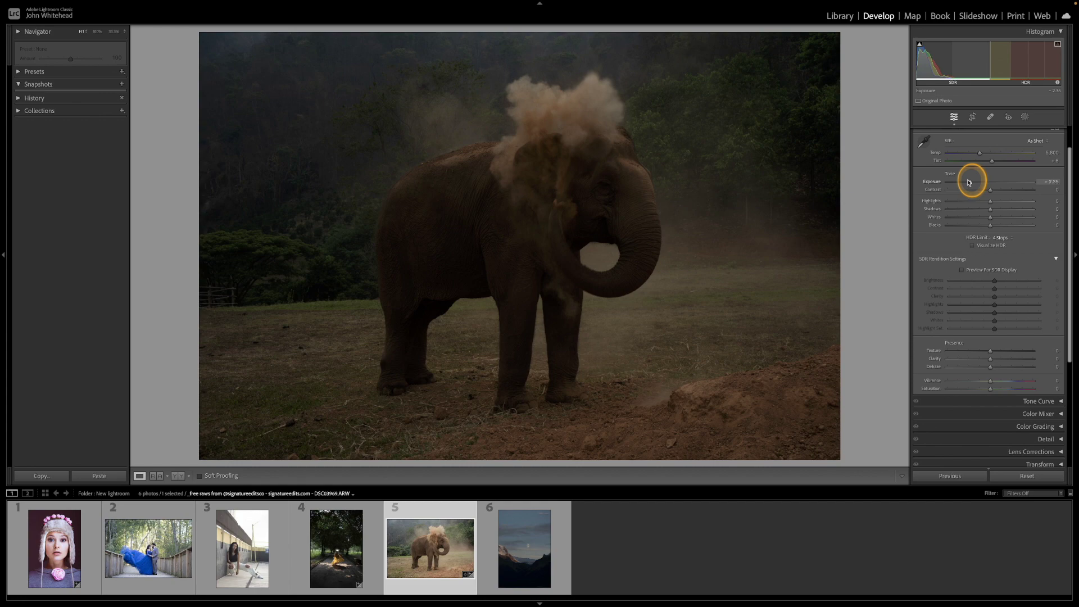
left_click_drag(969, 182, 1012, 187)
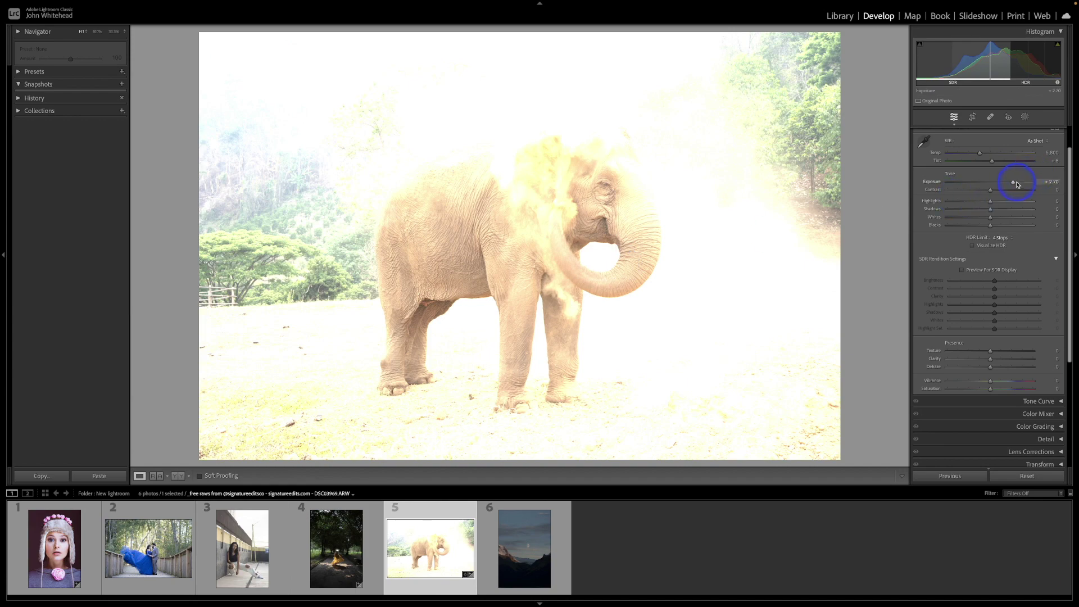
left_click_drag(1017, 183, 990, 188)
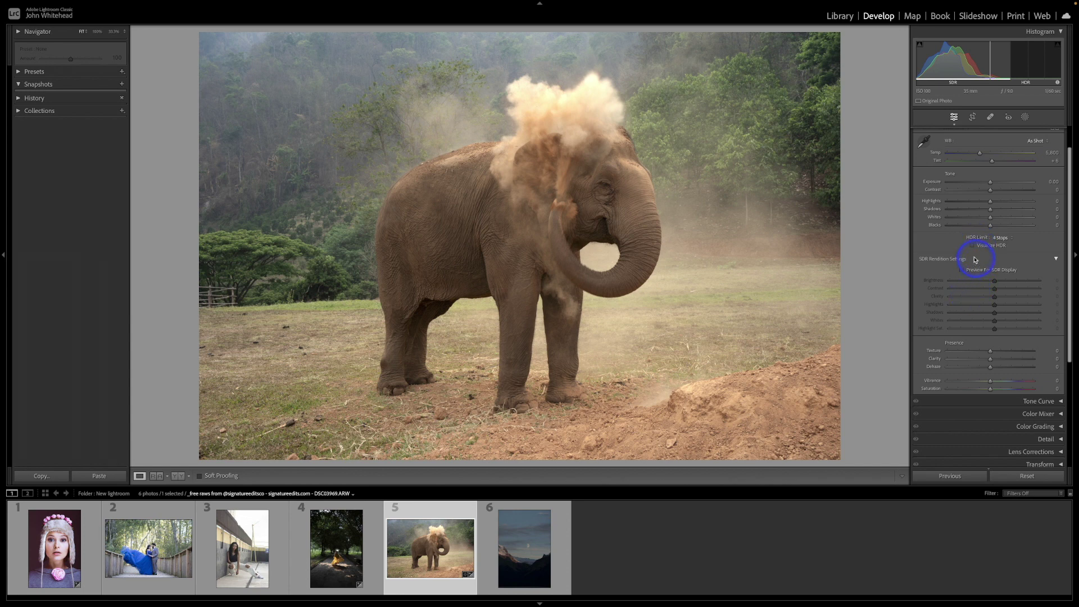
left_click(973, 247)
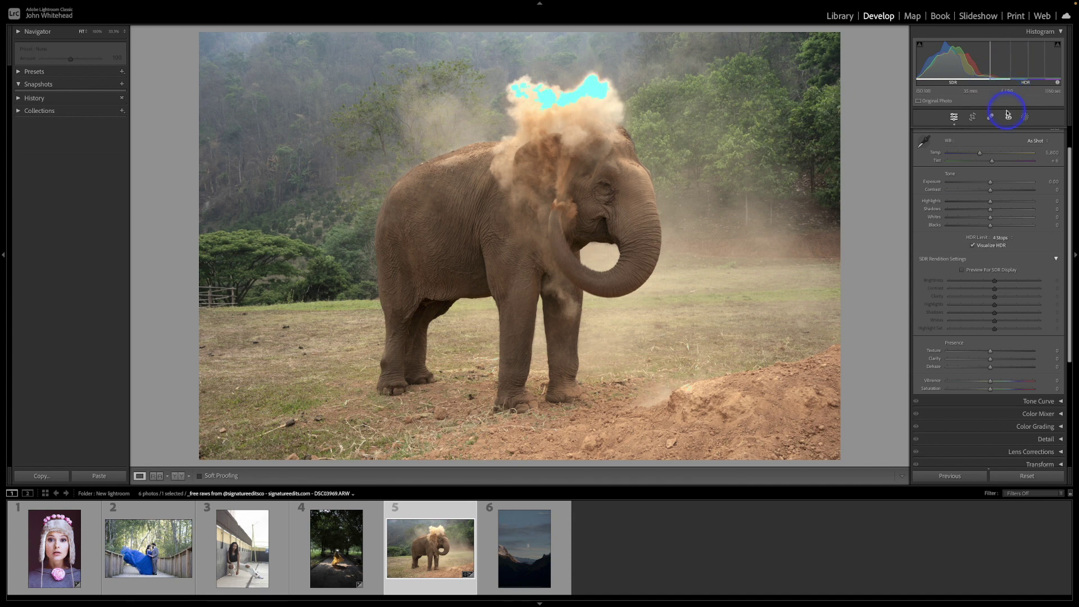
left_click(973, 246)
left_click(973, 246)
left_click(974, 247)
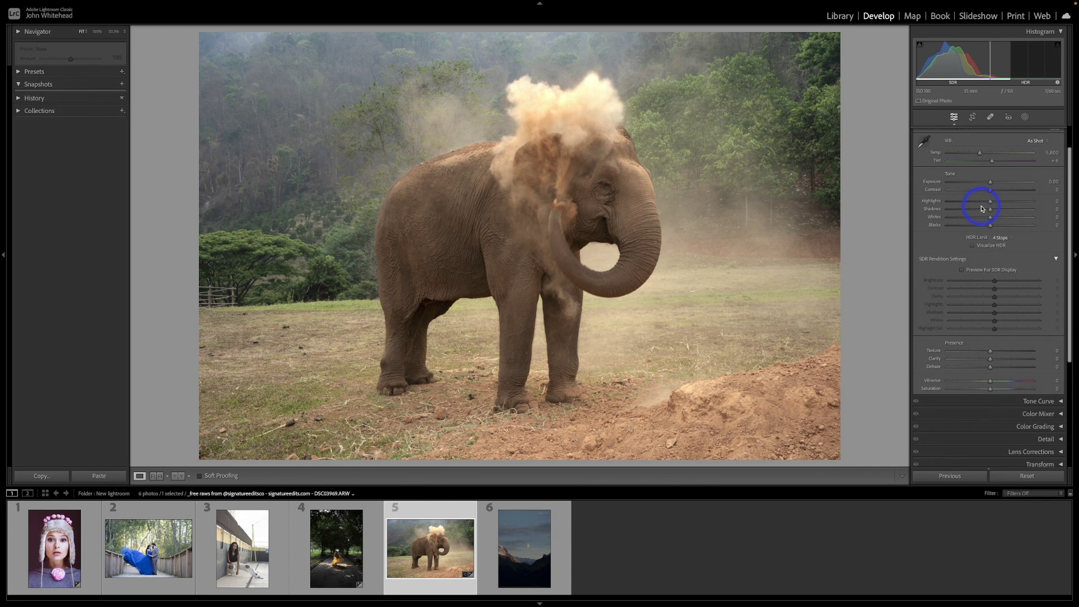
- Enable Preview For SDR Display at SDR Brightness about +18, then open the bridge couple photo
scroll(1005, 234, "down", 1)
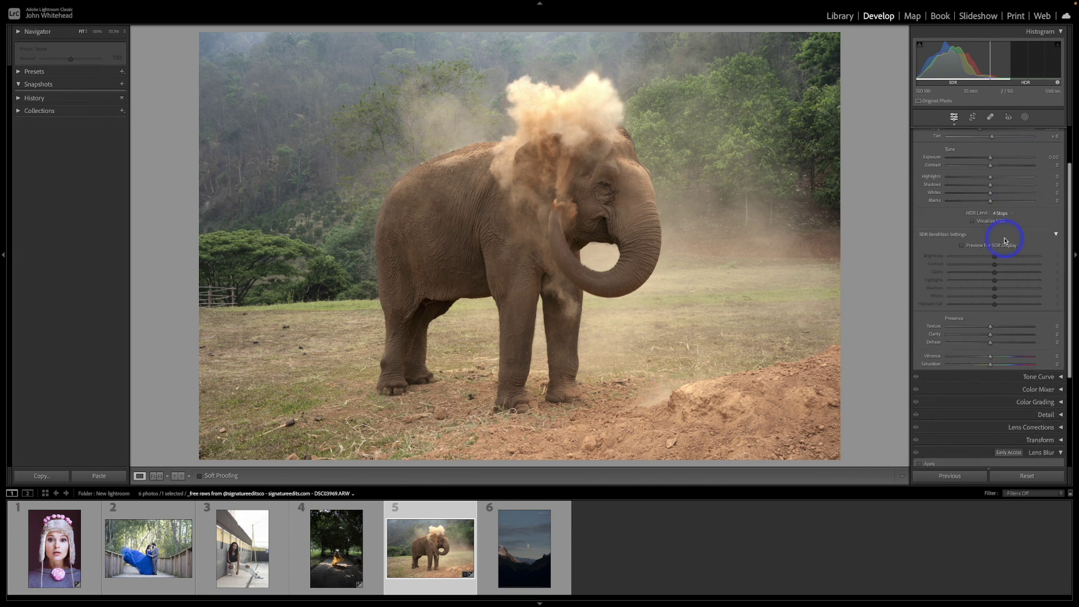
left_click(963, 245)
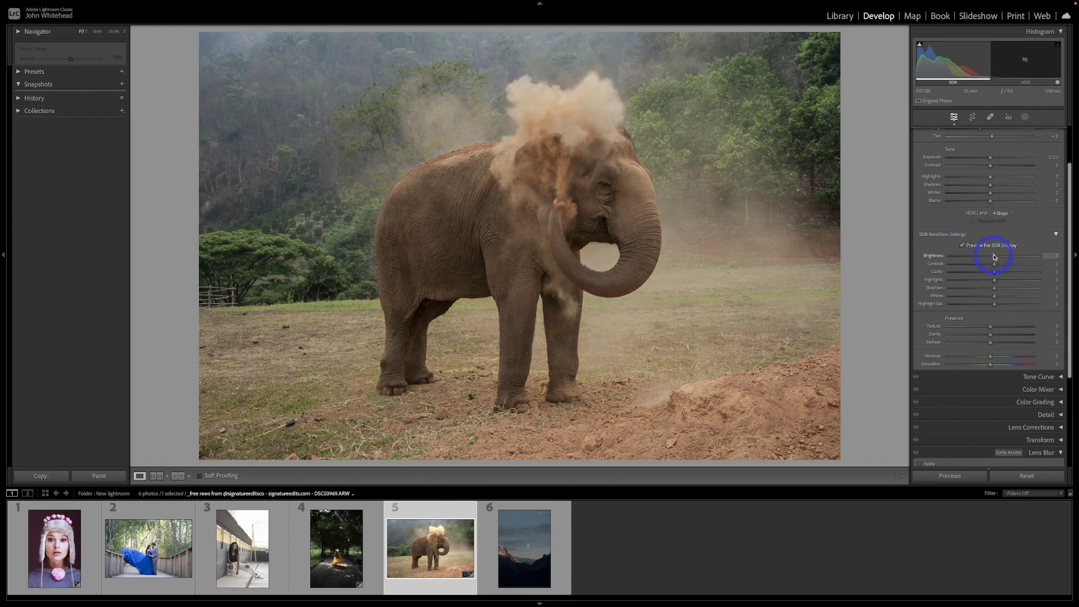
left_click_drag(994, 256, 1002, 258)
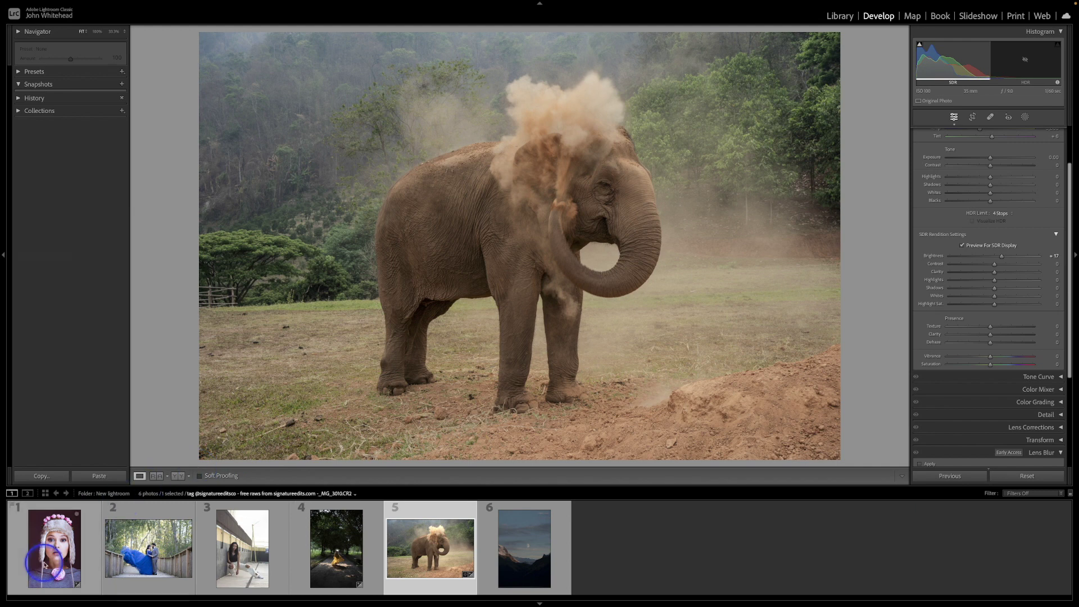
left_click(61, 546)
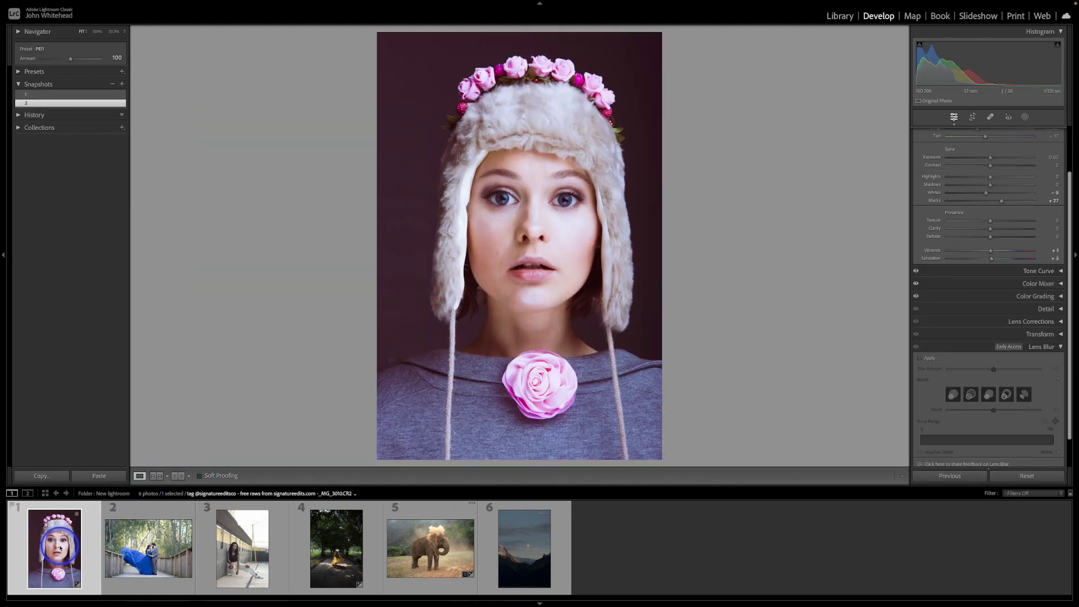
left_click(149, 554)
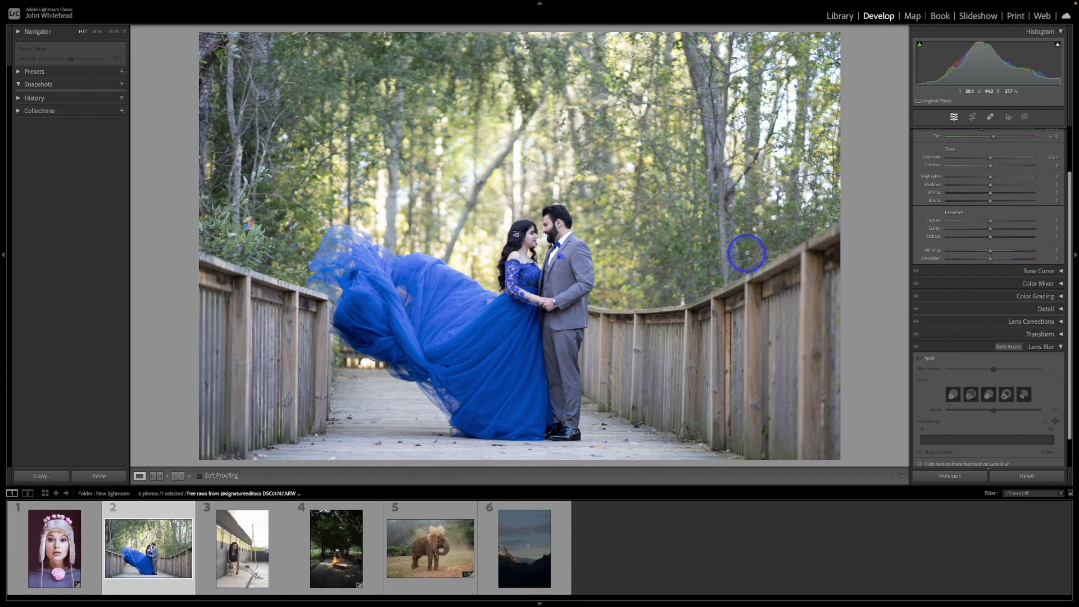
- Change white balance from As Shot to Auto, giving Temp 7,350 and Tint +15
scroll(956, 197, "up", 2)
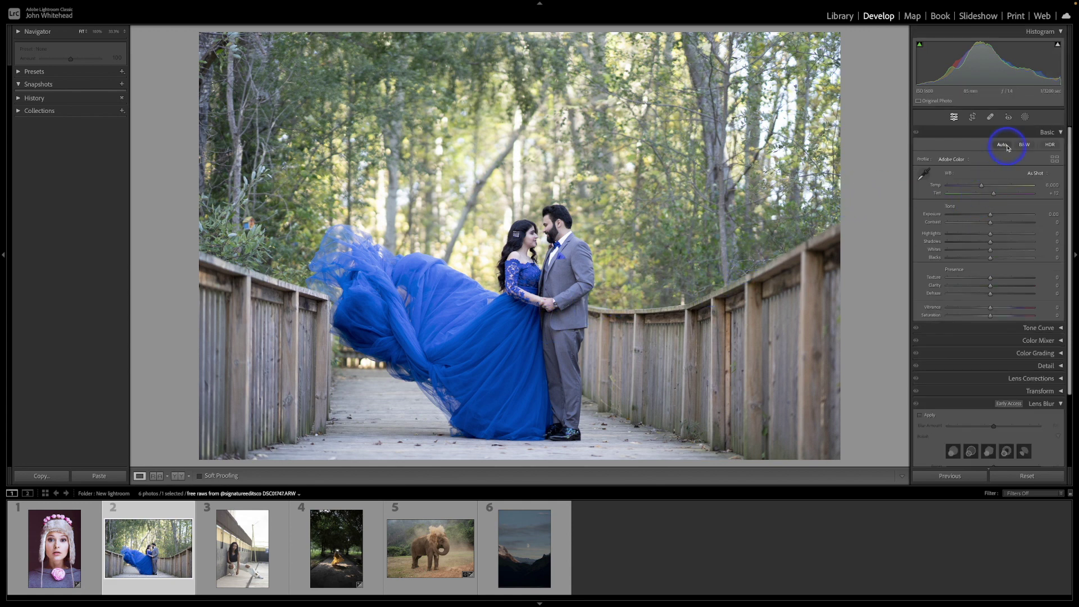
left_click(1039, 172)
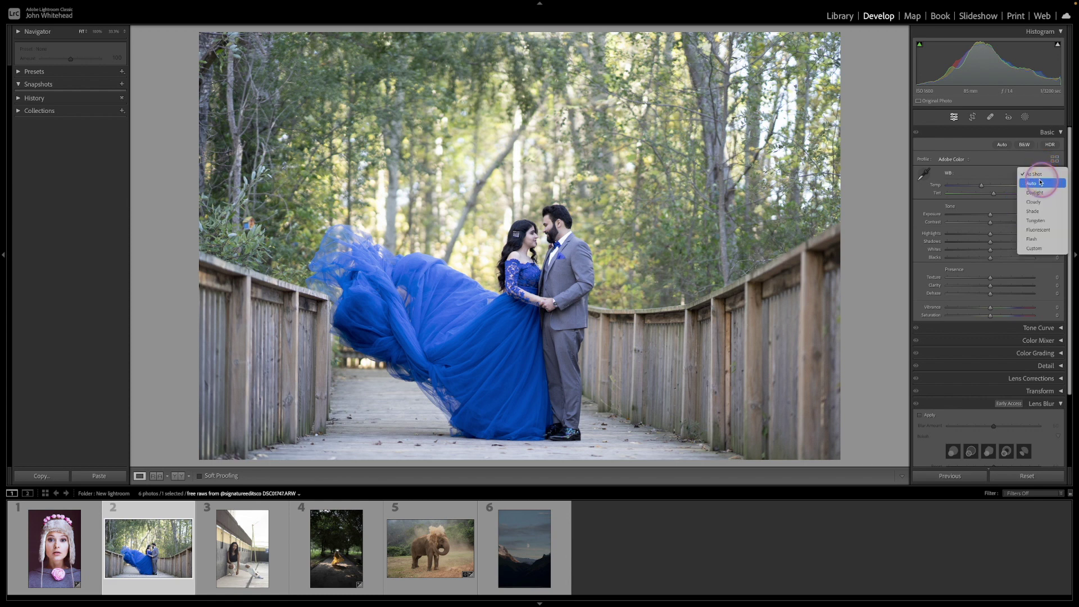
left_click(1040, 182)
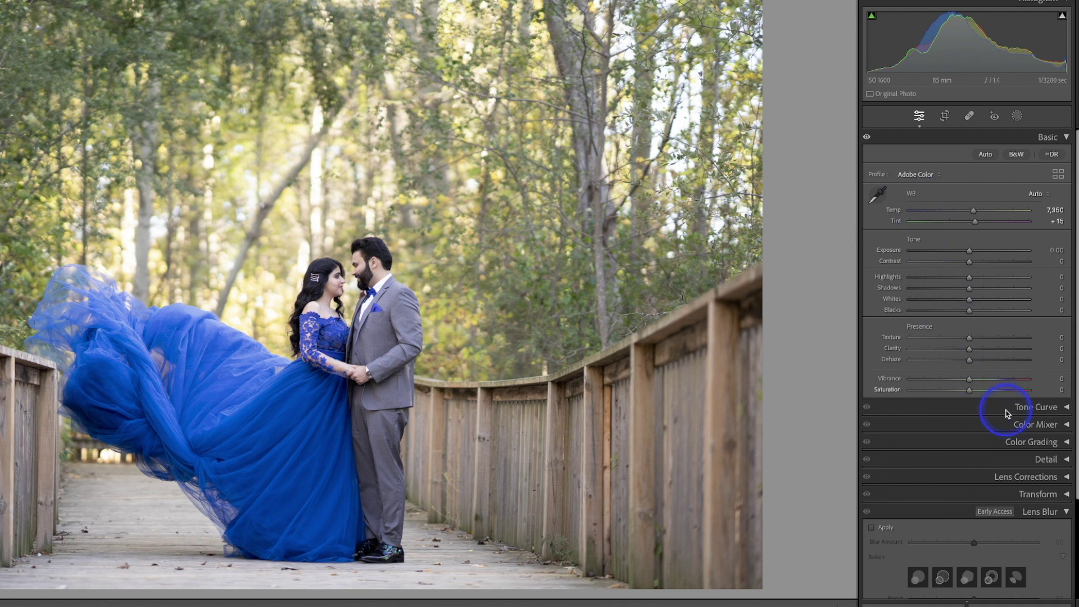
- In the Color Mixer's Point Color tab, sample the bride's blue dress with the eyedropper
left_click(1057, 425)
scroll(1010, 384, "down", 5)
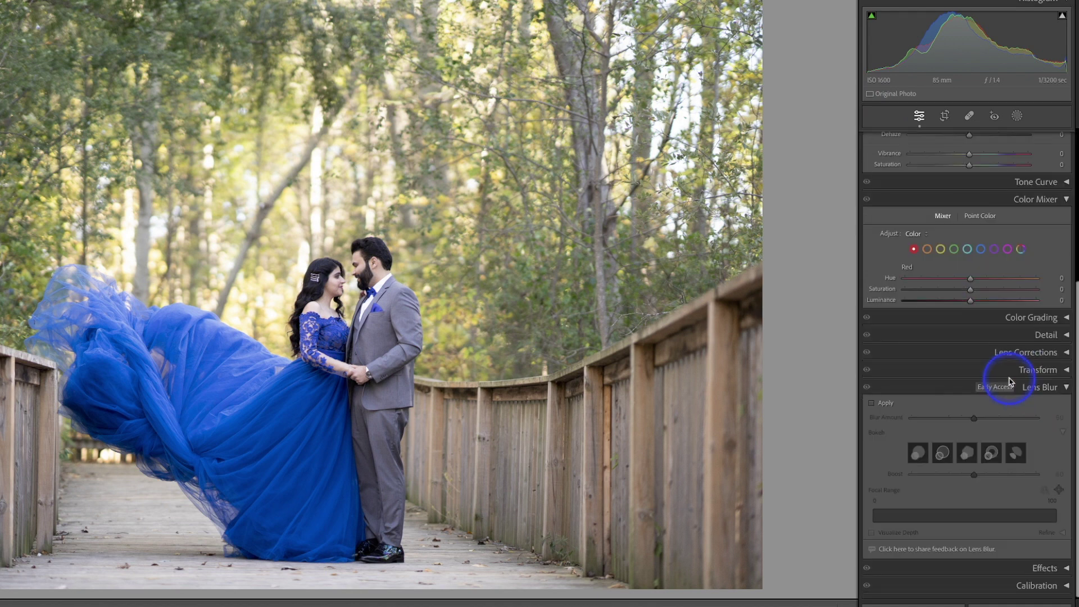
left_click(983, 219)
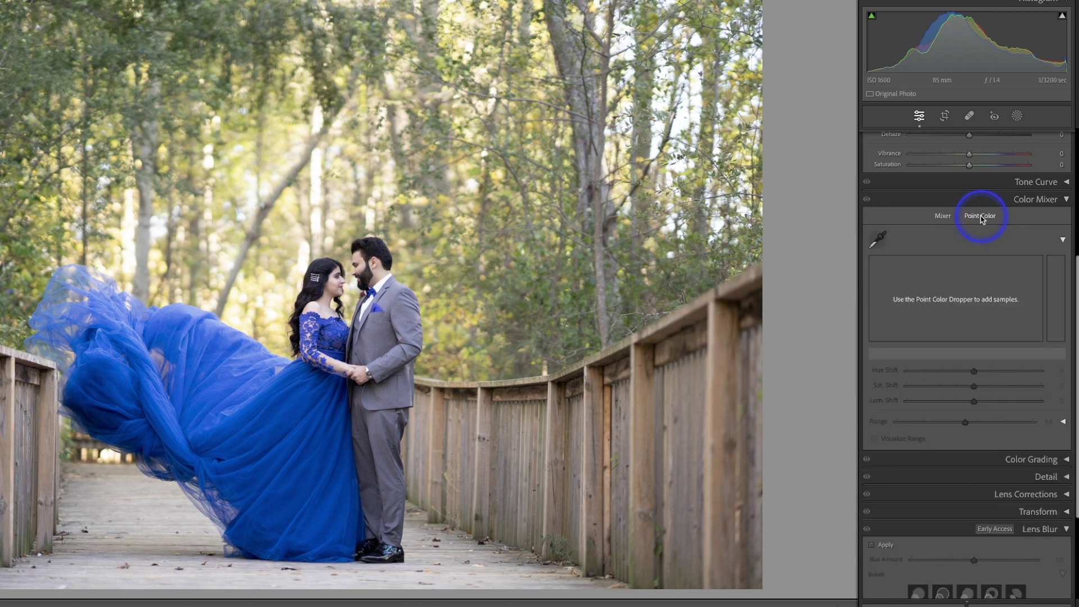
left_click(879, 239)
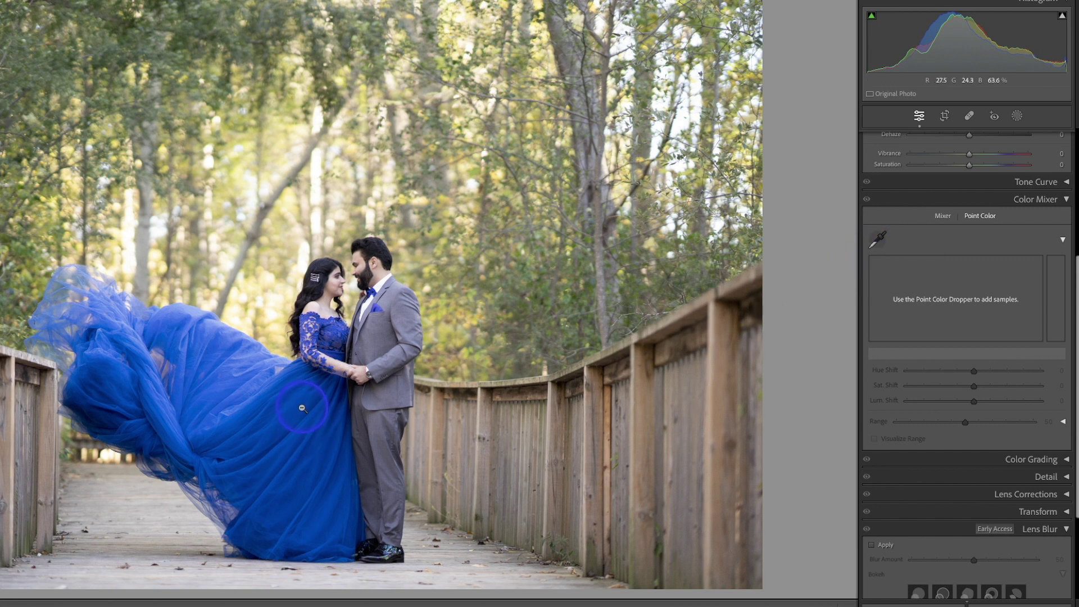
left_click(879, 240)
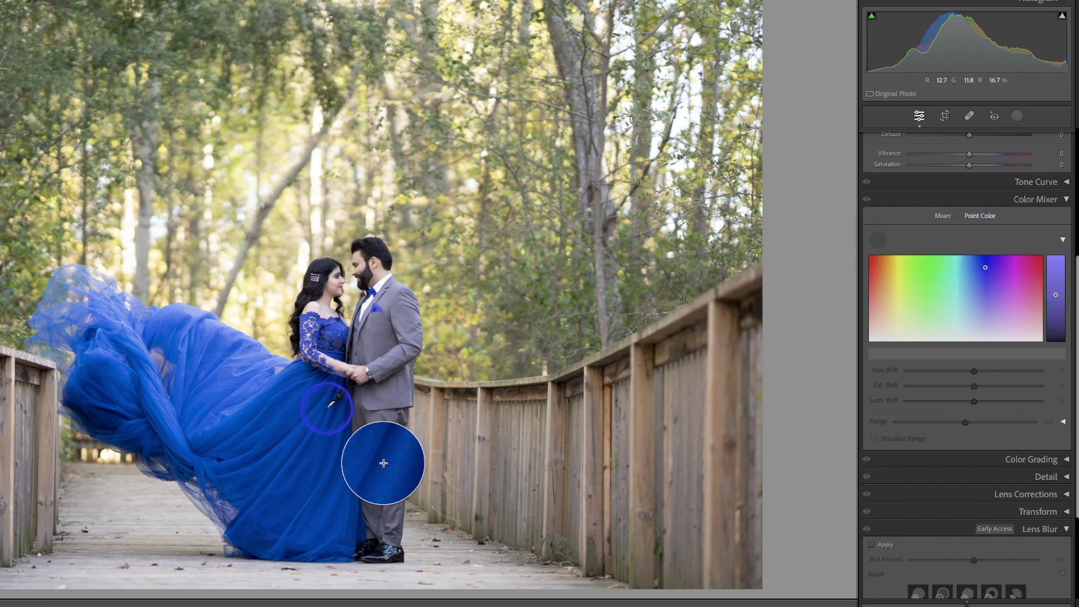
left_click(291, 419)
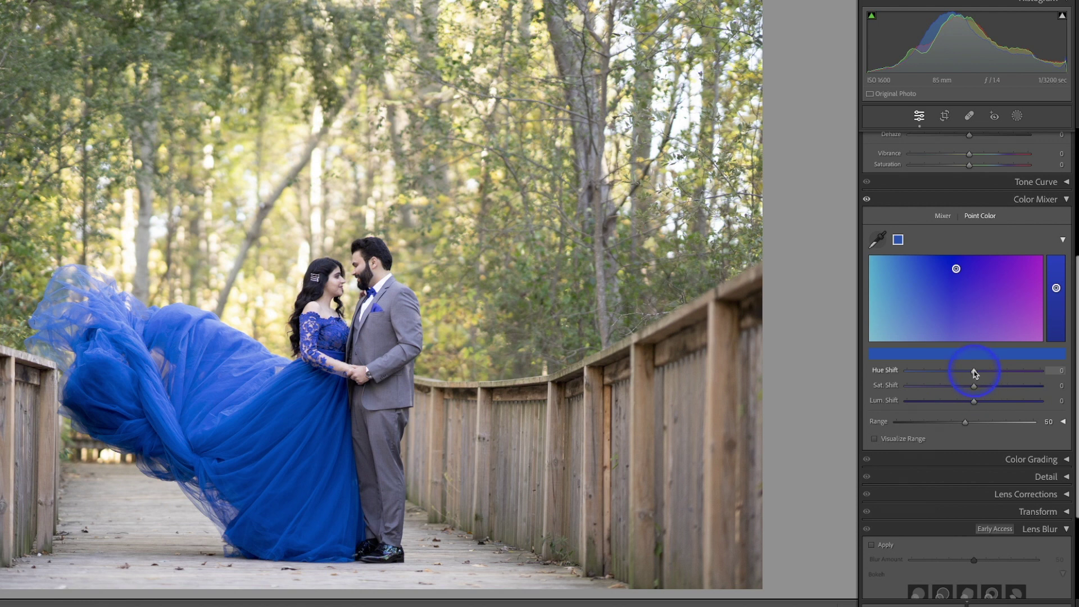
- Set the blue point color to Hue Shift -1 and Lum Shift +2, and visualize its range
left_click_drag(975, 374, 981, 407)
mouse_move(974, 404)
left_mouse_down()
mouse_move(1007, 402)
mouse_move(935, 403)
mouse_move(973, 405)
mouse_move(975, 419)
left_mouse_up()
left_click(253, 456)
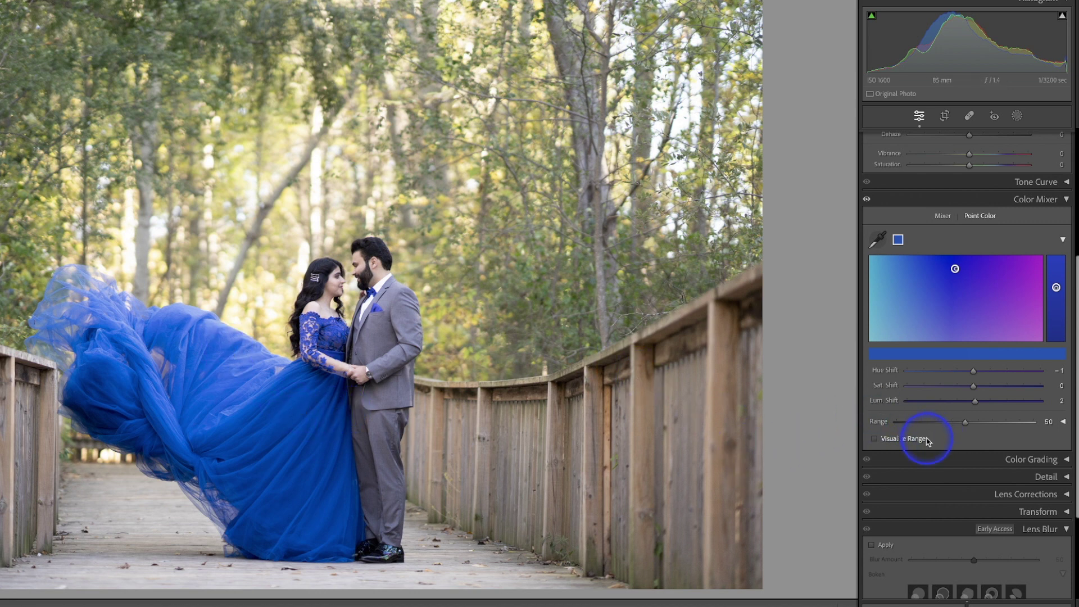
left_click(876, 440)
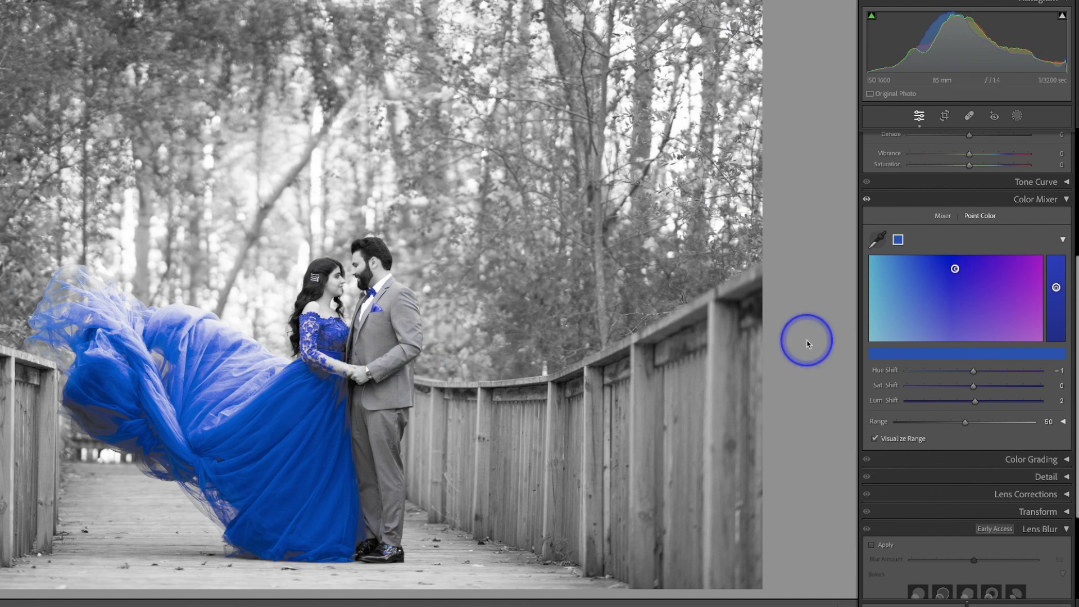
- Tune the blue sample's Range to 58, then turn off Visualize Range
left_click_drag(967, 424, 913, 456)
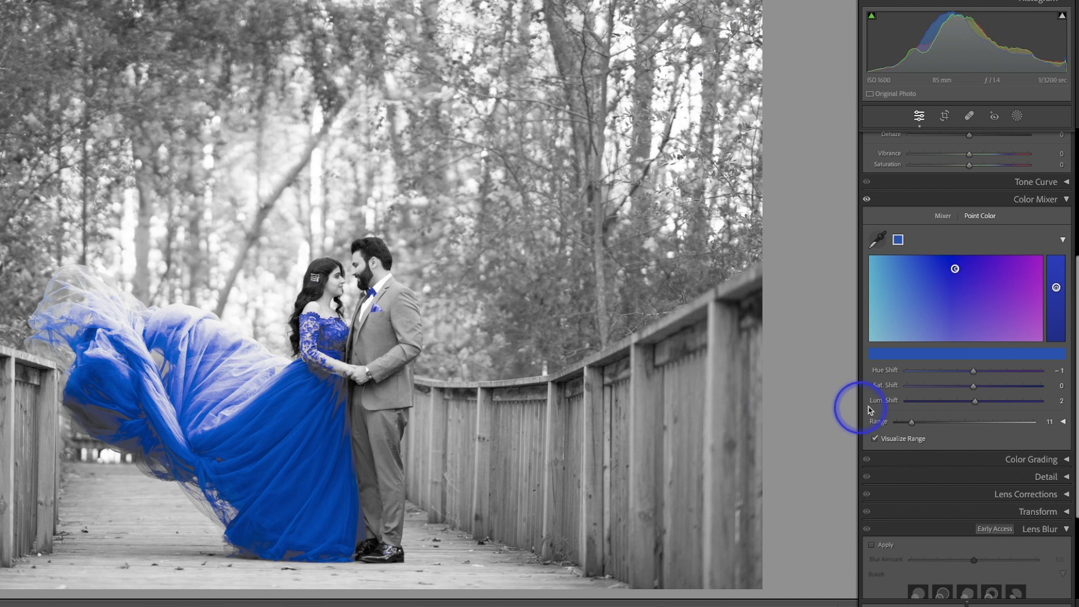
left_click_drag(913, 422, 984, 423)
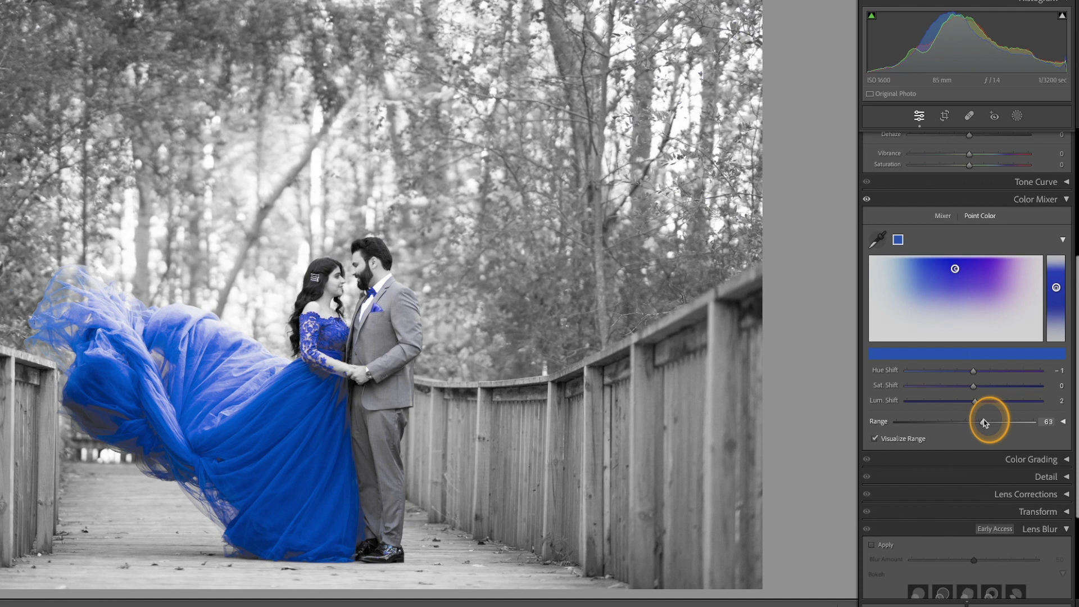
left_click_drag(985, 423, 977, 425)
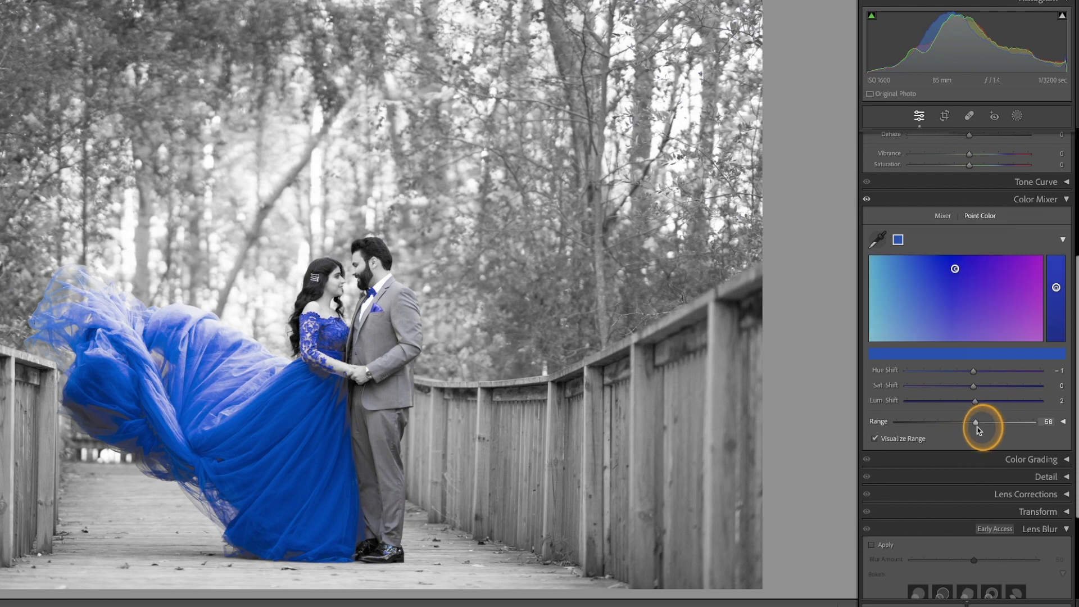
left_click(873, 438)
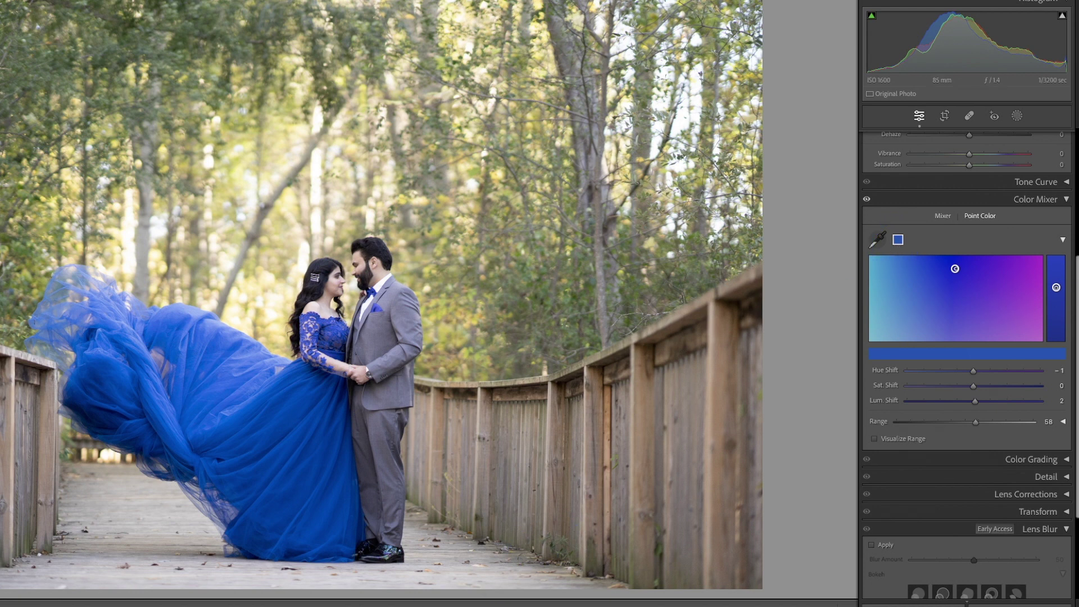
- Sample the green background foliage as a second Point Color swatch
left_click(877, 239)
left_click_drag(842, 258, 549, 303)
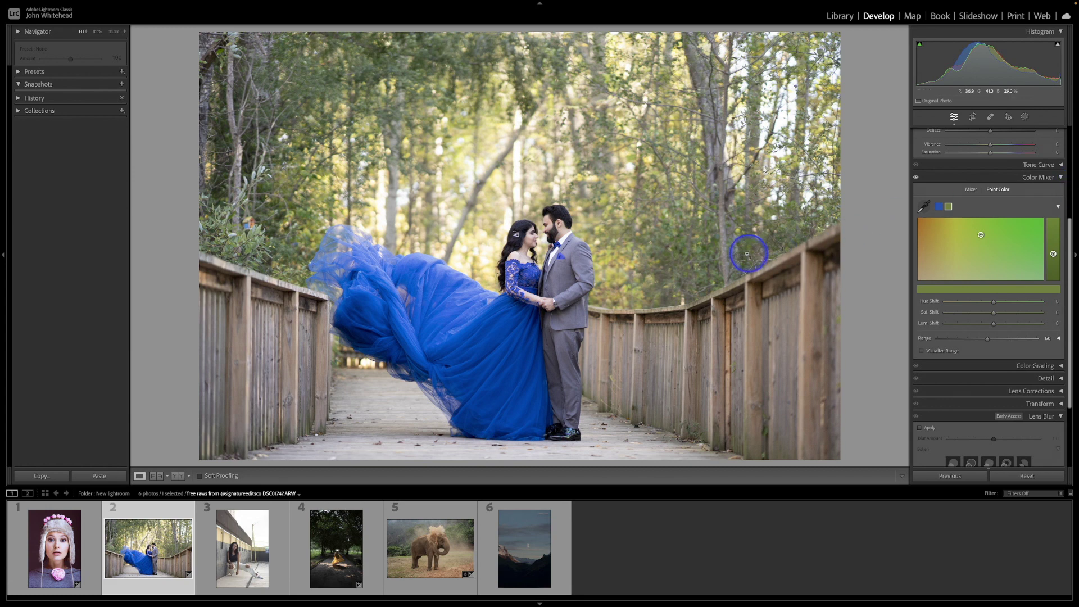
- Open the yellow-dress path photo, turn off its lens blur, and straighten it by -0.83°
left_click(336, 548)
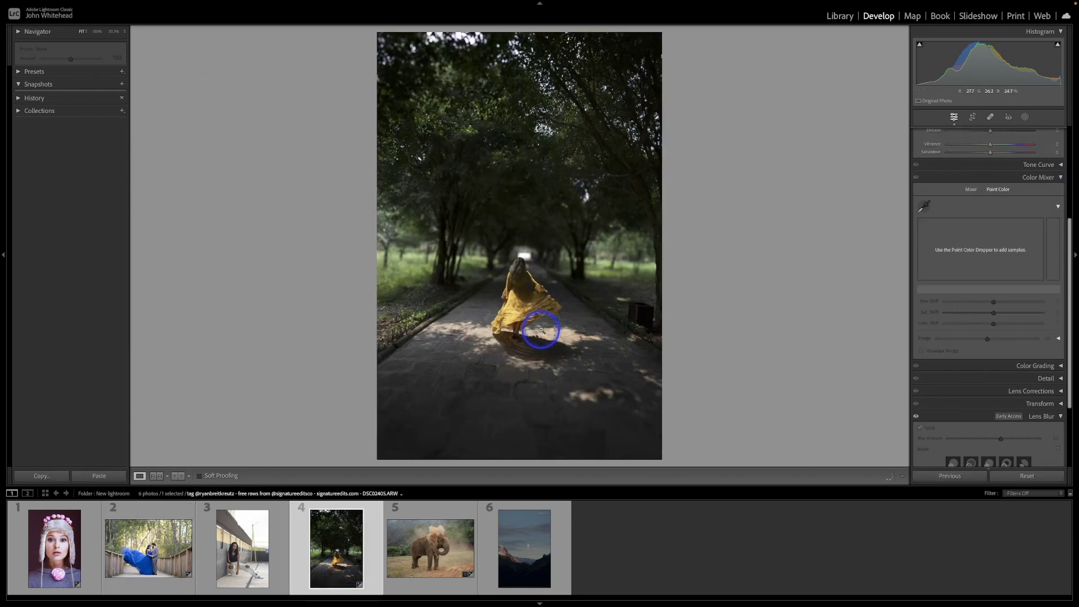
left_click(920, 427)
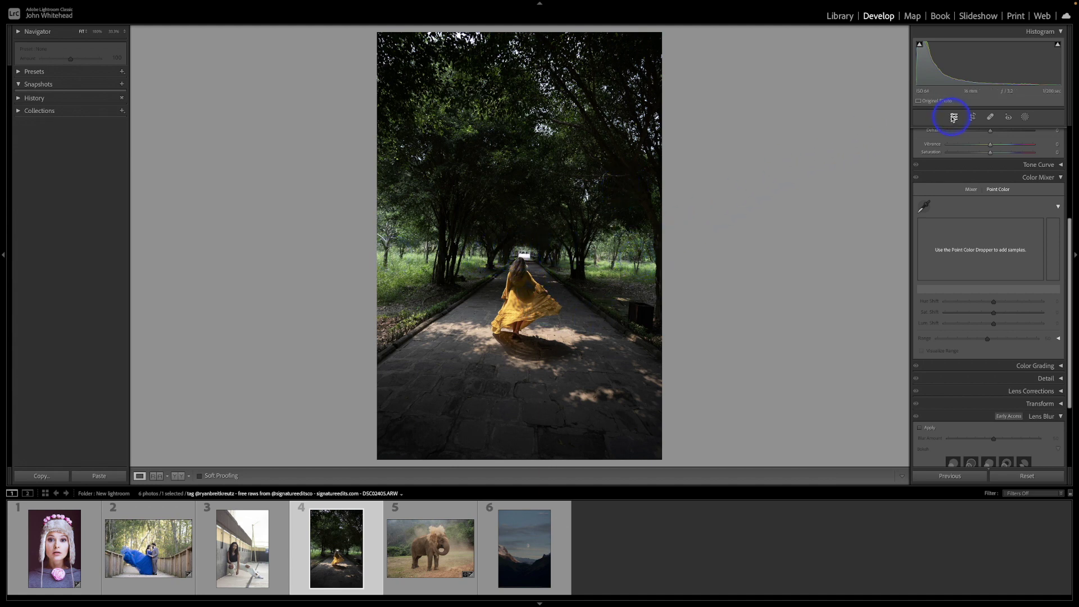
left_click(972, 117)
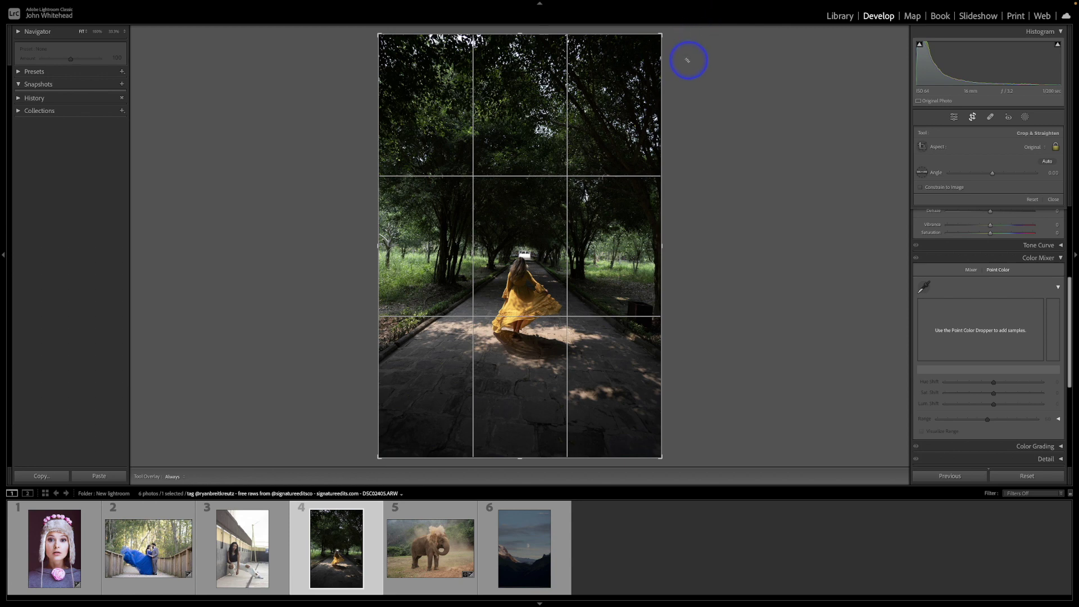
left_click_drag(686, 55, 682, 45)
key("Return")
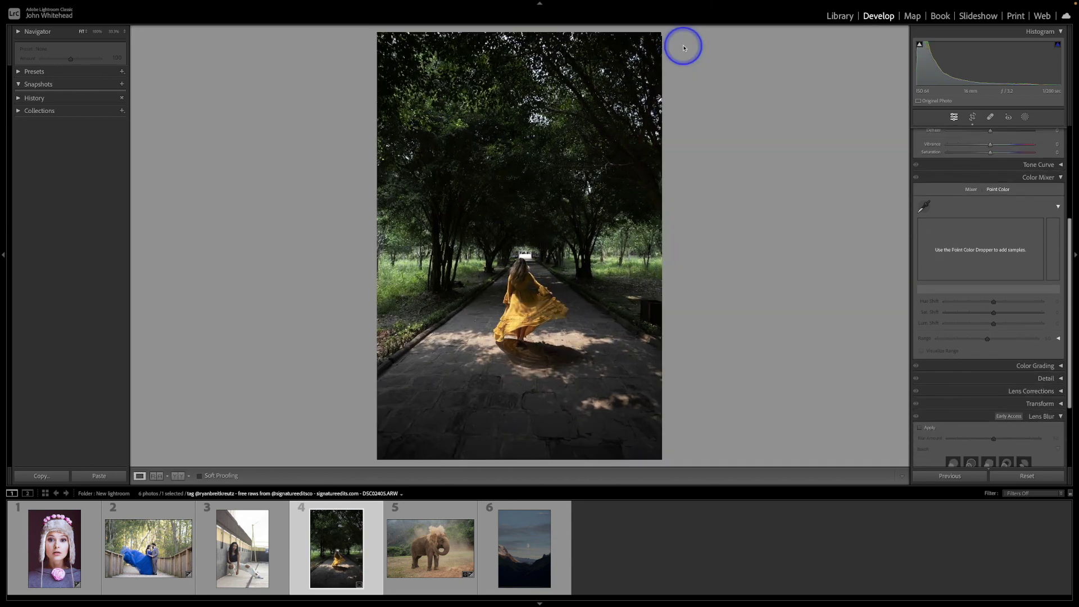
- Raise the yellow-dress photo's Shadows to +23 in the Basic panel
scroll(1008, 156, "up", 5)
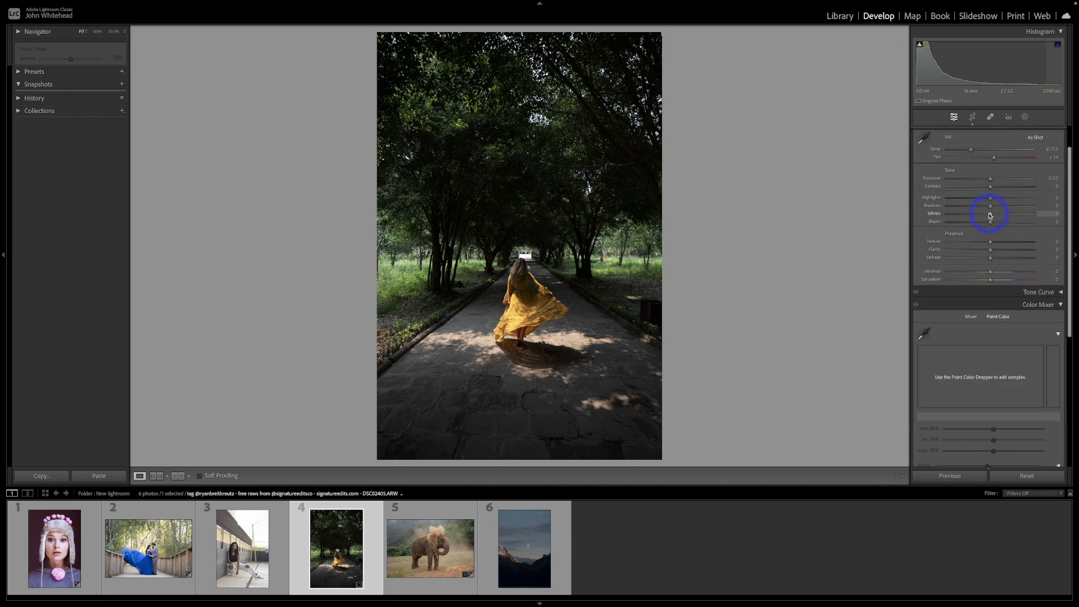
left_click(1000, 242)
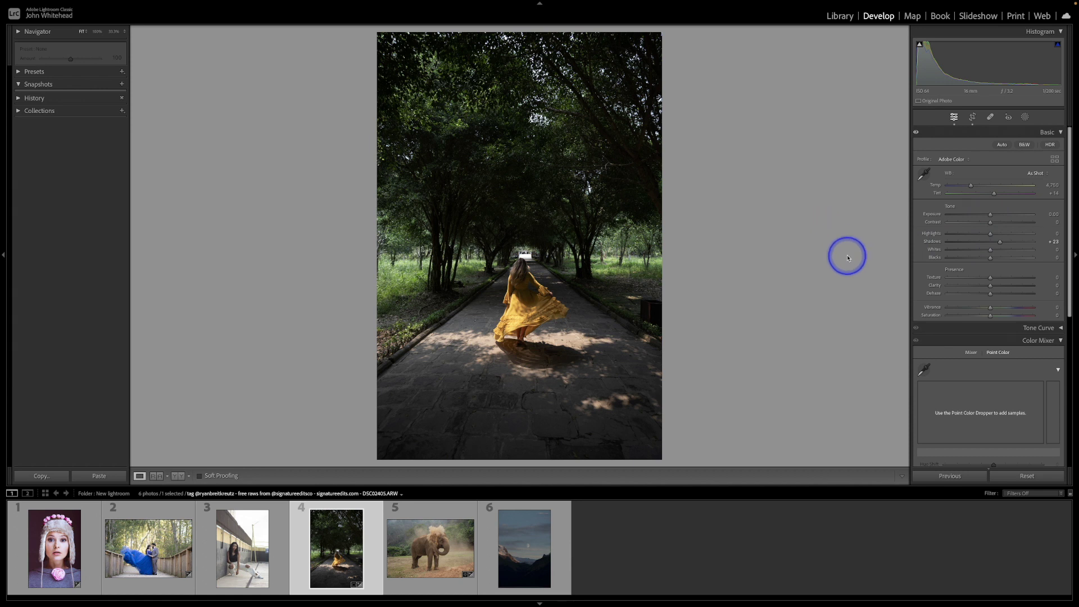
scroll(978, 249, "down", 3)
scroll(978, 249, "down", 2)
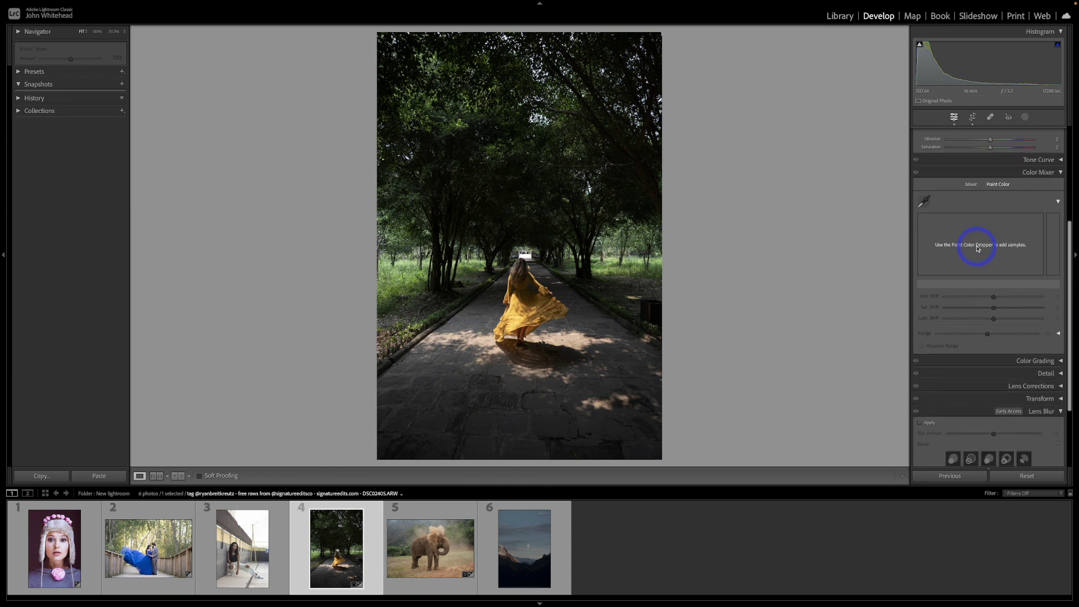
scroll(1018, 283, "down", 3)
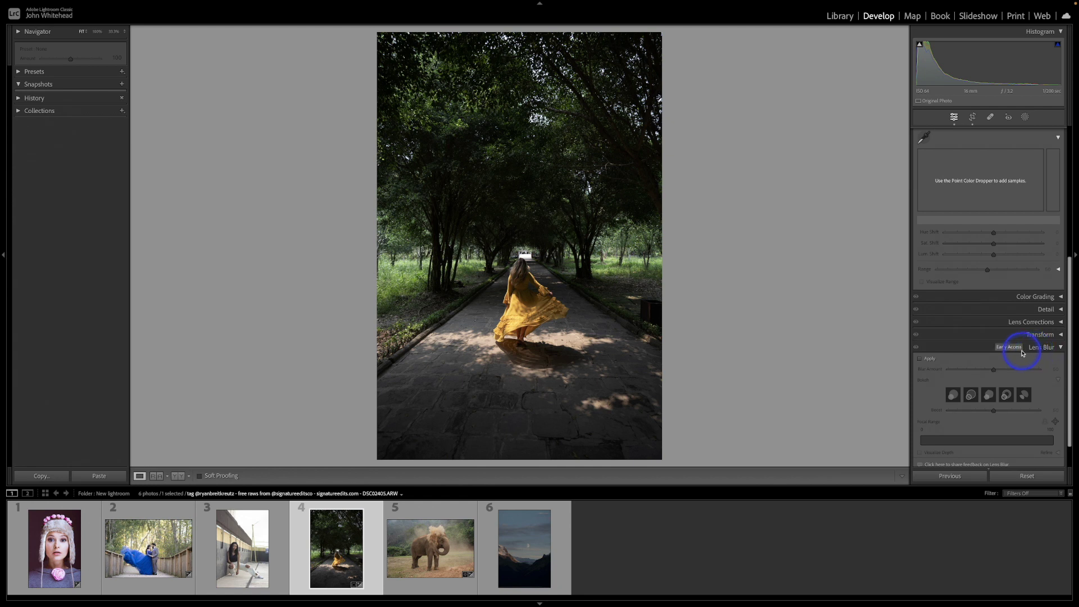
scroll(1022, 346, "down", 2)
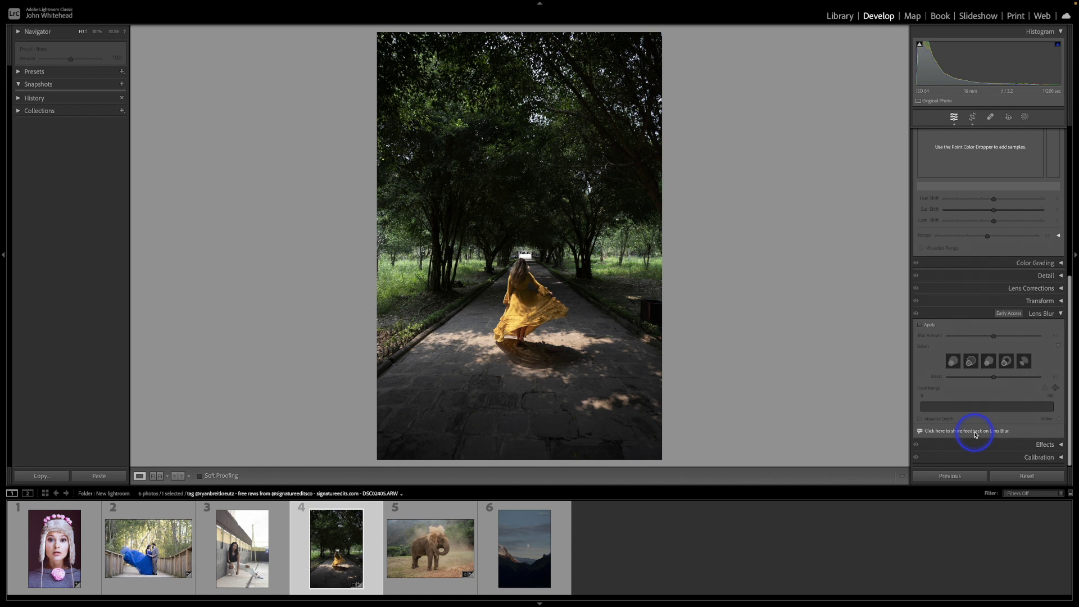
- Apply Lens Blur to the yellow-dress photo and brush a depth refinement over the woman
left_click(920, 326)
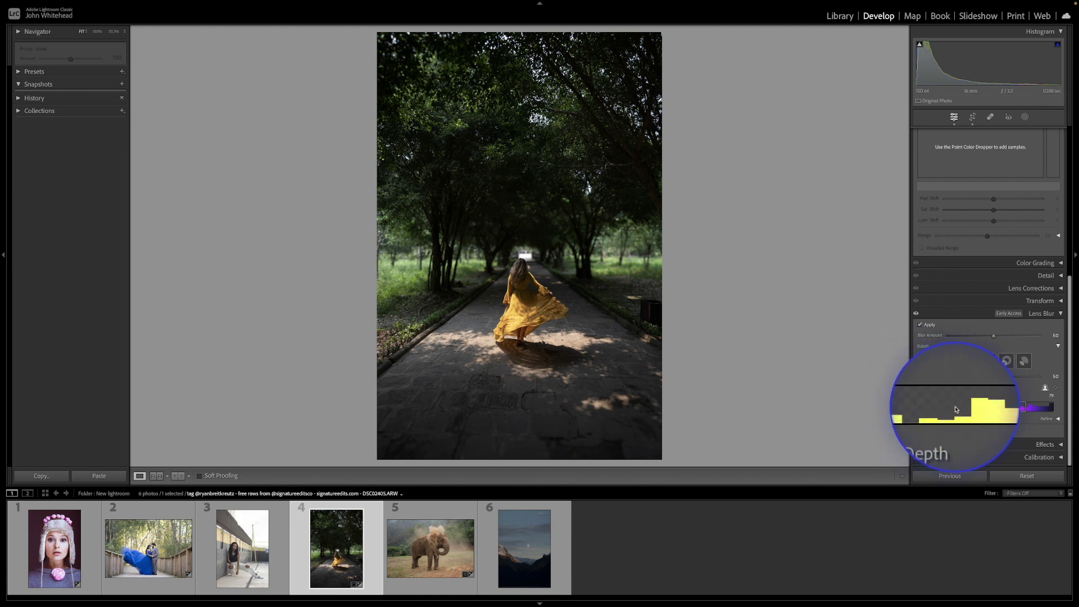
left_click_drag(963, 410, 1030, 410)
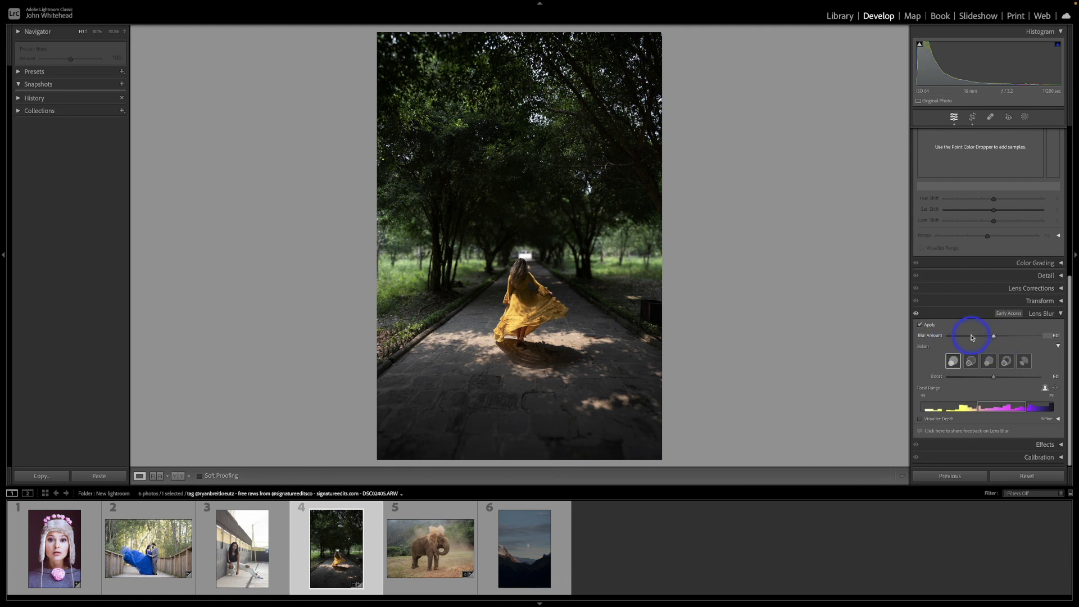
left_click(1057, 419)
scroll(1023, 410, "down", 2)
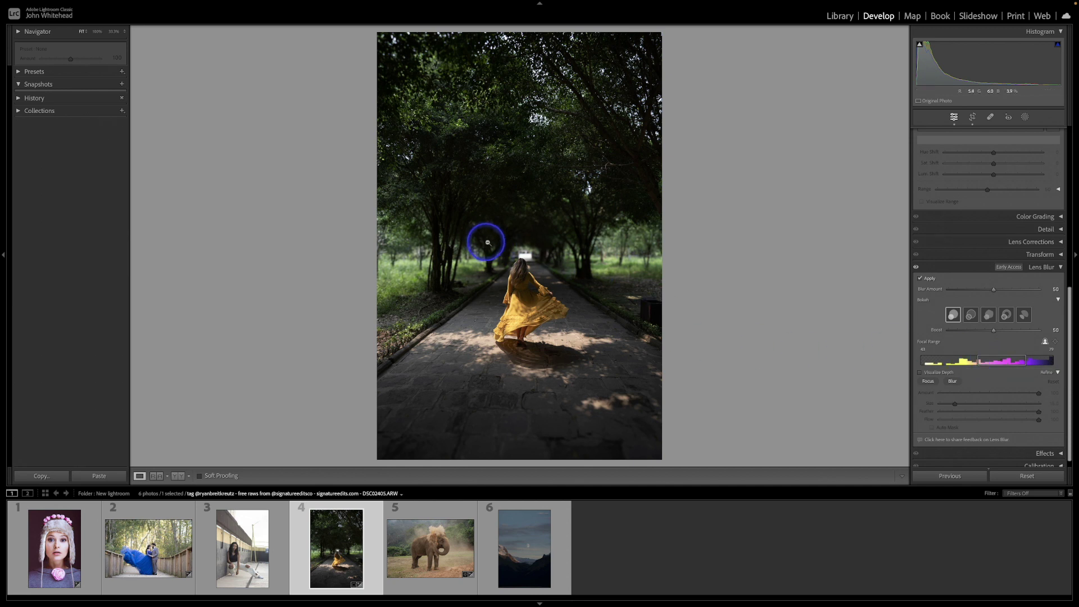
mouse_move(521, 270)
left_mouse_down()
mouse_move(528, 327)
mouse_move(523, 280)
left_mouse_up()
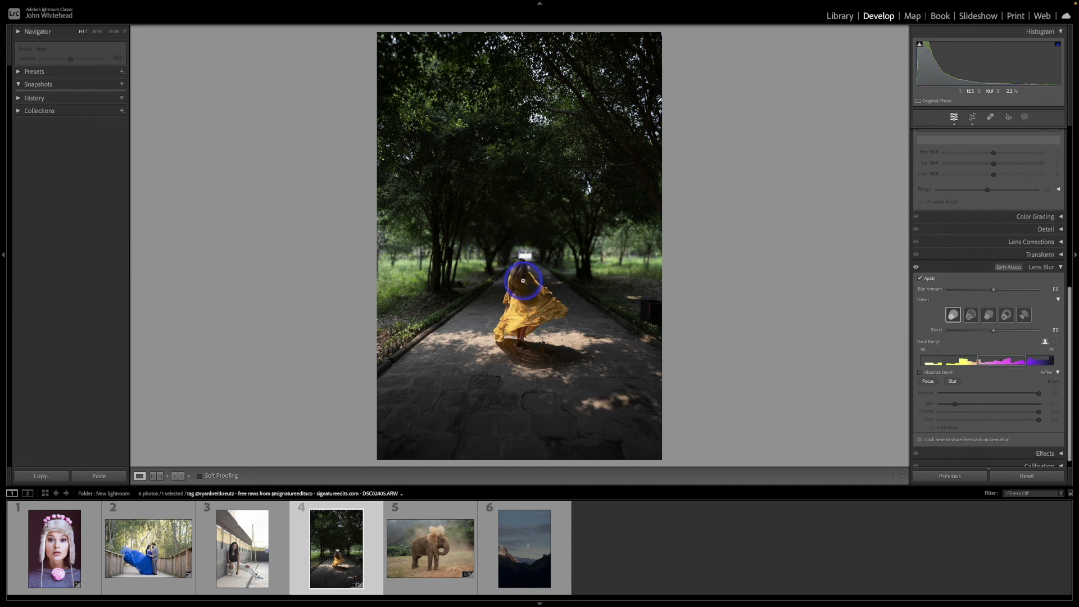
- Test Lens Blur focal ranges of 50, 43–63 and 81–100 to see which depth stays sharp
left_click(982, 362)
left_click_drag(982, 362, 1017, 363)
left_click_drag(997, 364, 934, 366)
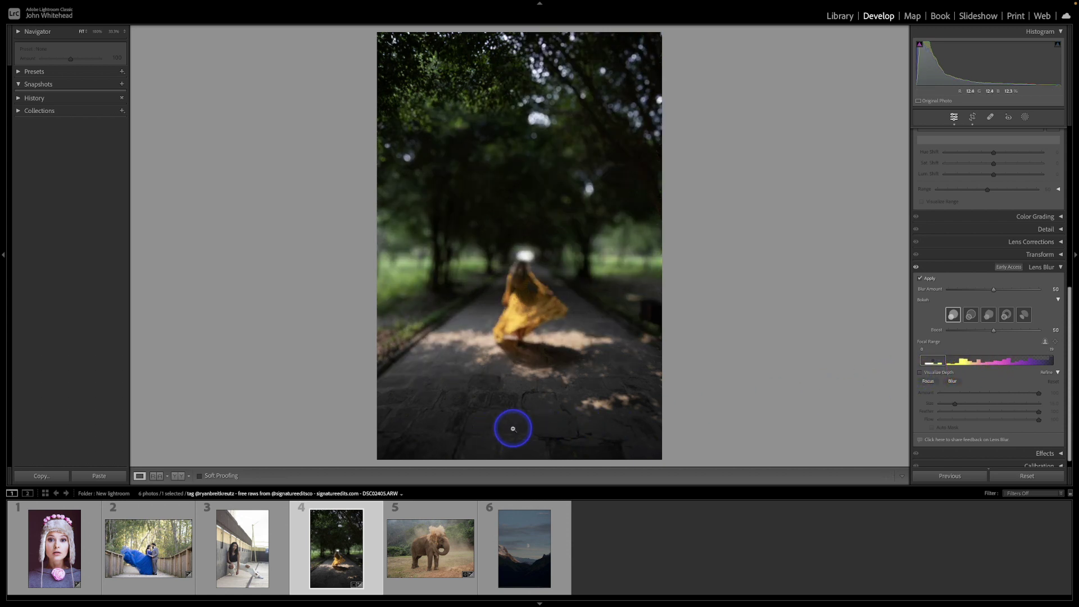
left_click_drag(936, 363, 1053, 358)
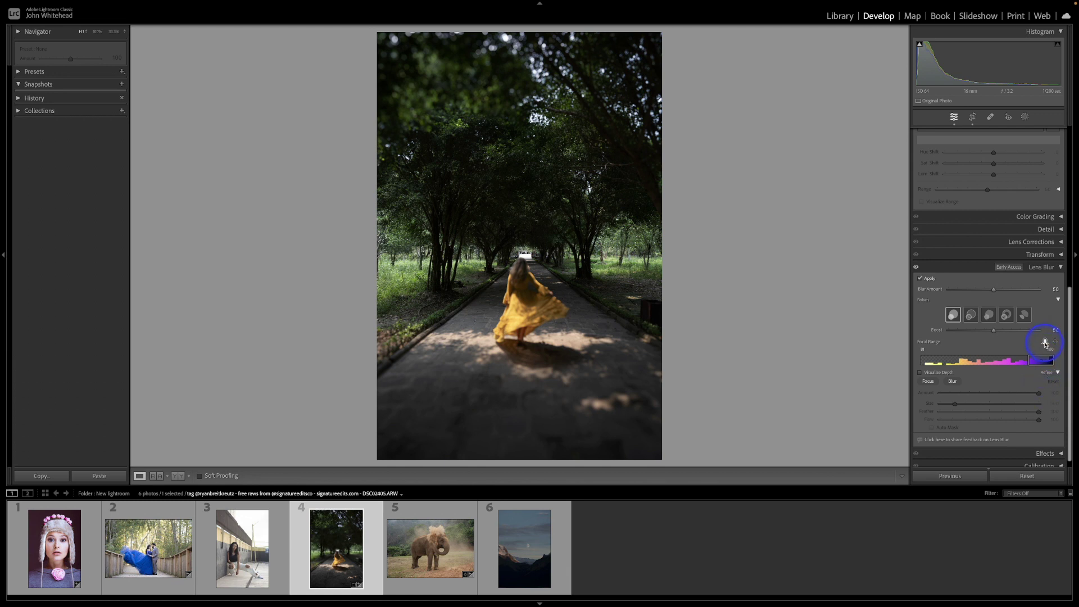
- Set the yellow-dress photo's Lens Blur focus point on the ground near the woman
left_click(1046, 342)
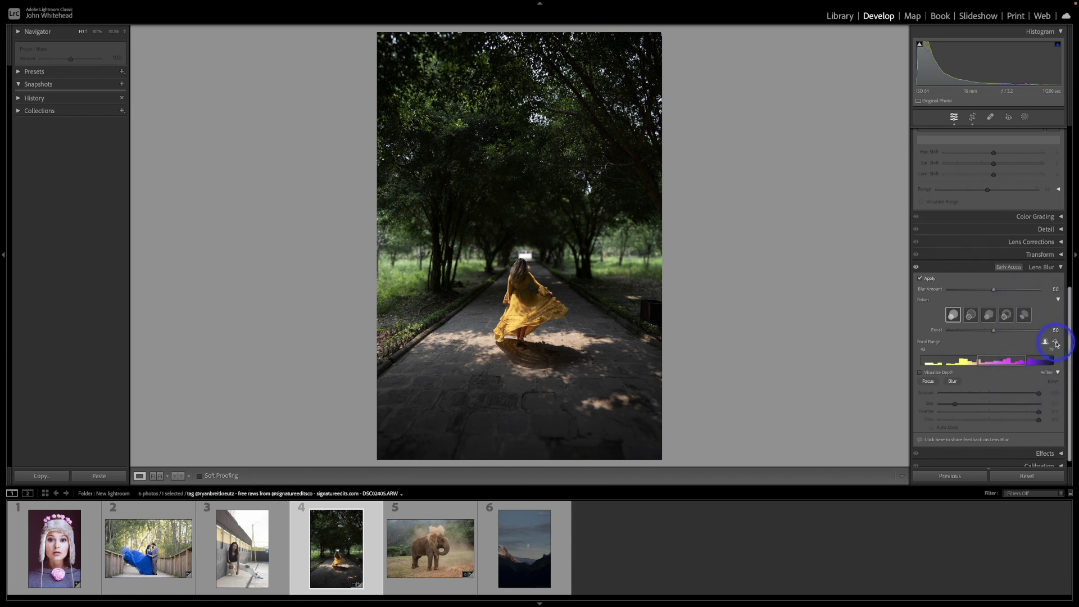
left_click(1055, 341)
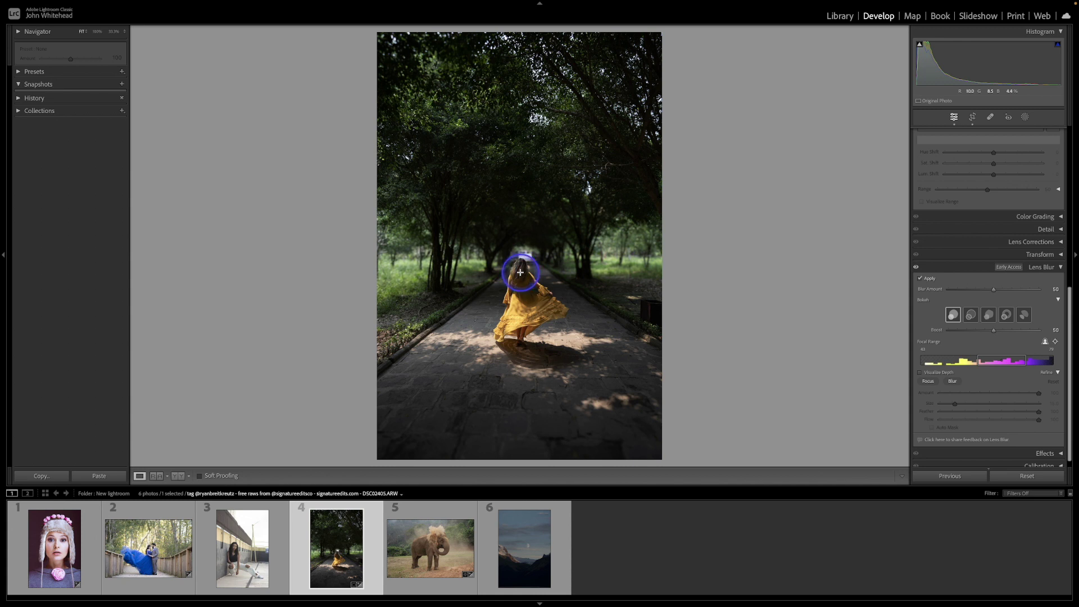
left_click(560, 343)
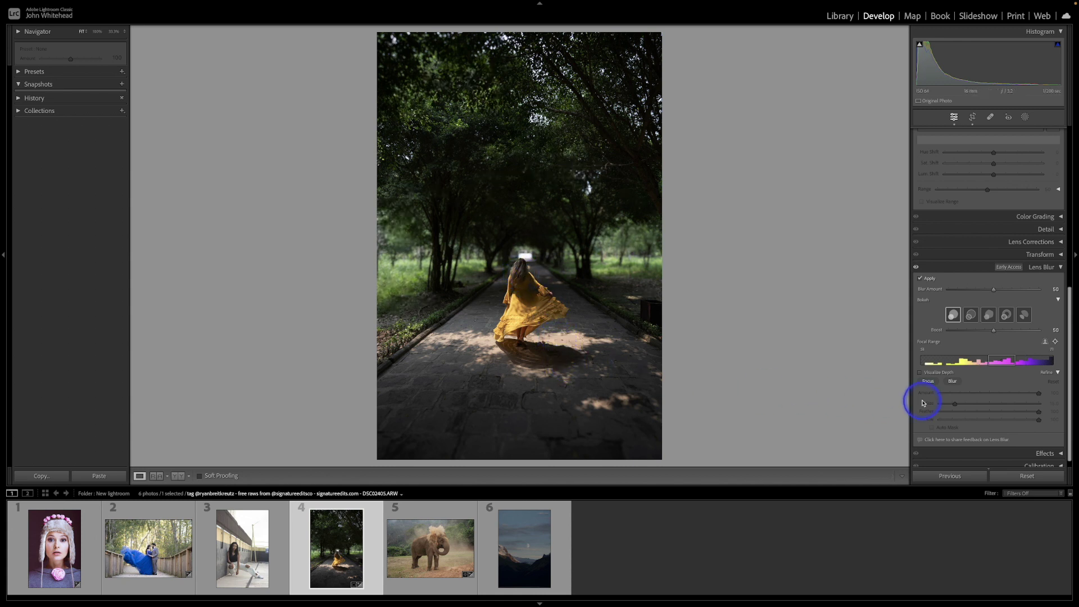
left_click_drag(996, 364, 1010, 365)
- Raise the Blur Amount from 50 to 100, then open the blue-dress wedding photo
left_click_drag(995, 292, 1012, 294)
left_click_drag(1010, 293, 1058, 293)
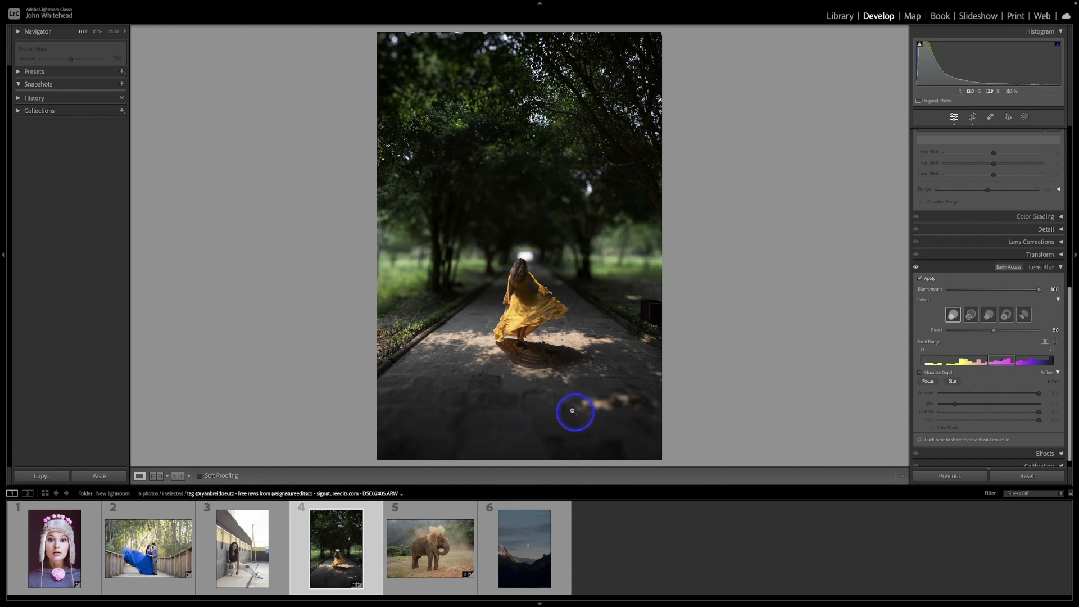
left_click(152, 542)
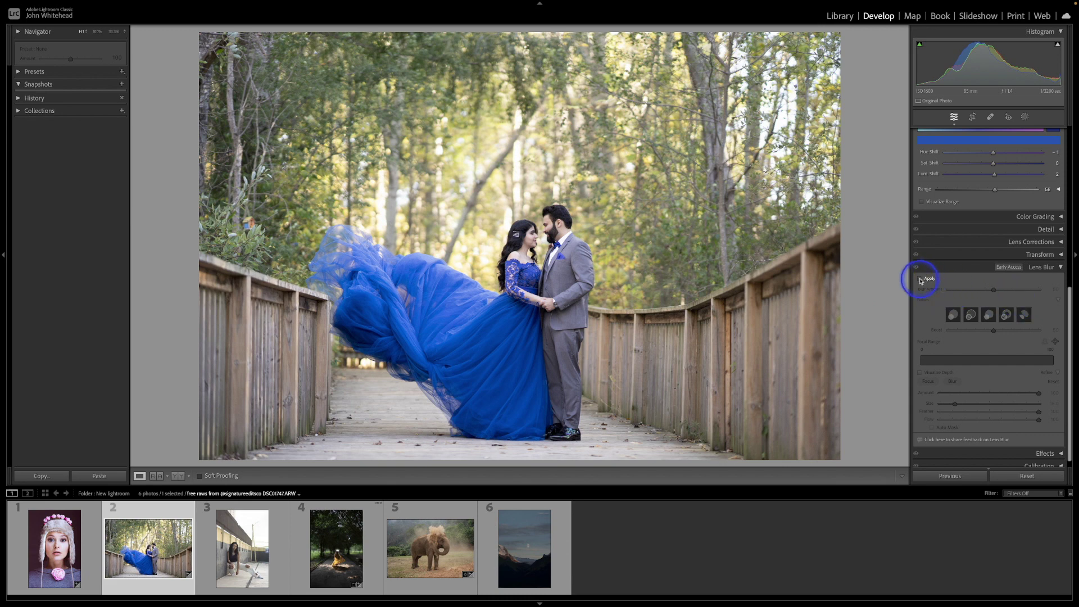
- Turn on Lens Blur for the blue-dress bridge photo and set its focus point on the bride
left_click(920, 278)
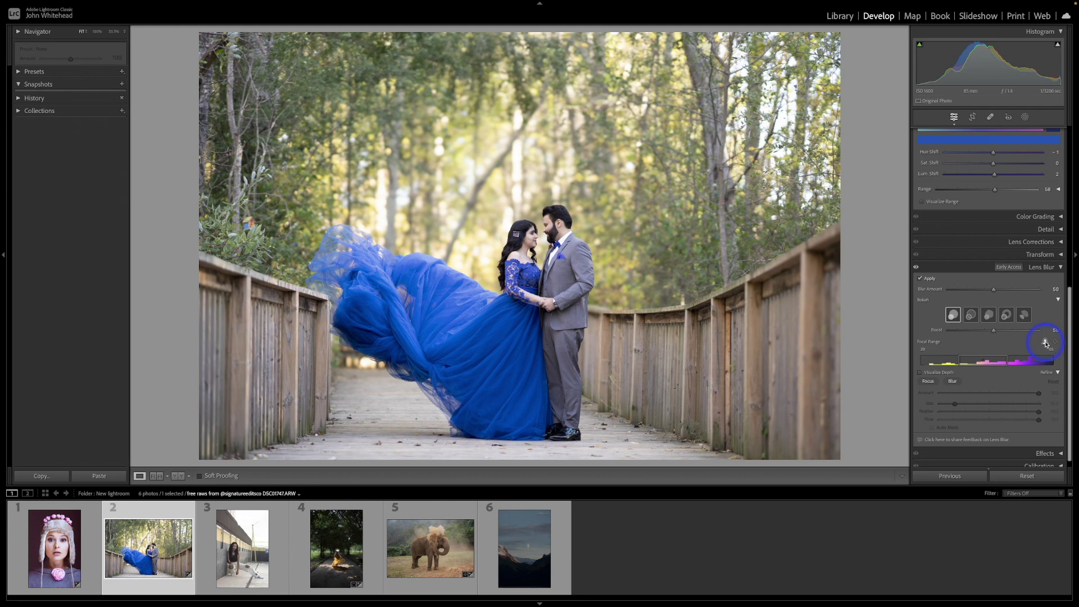
left_click(1046, 343)
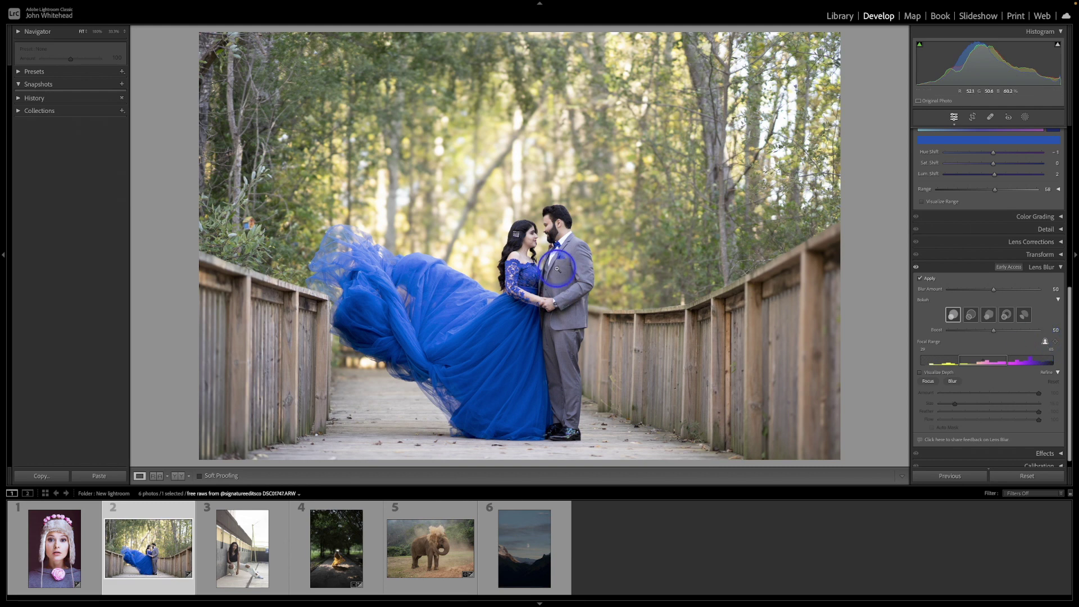
left_click(1057, 343)
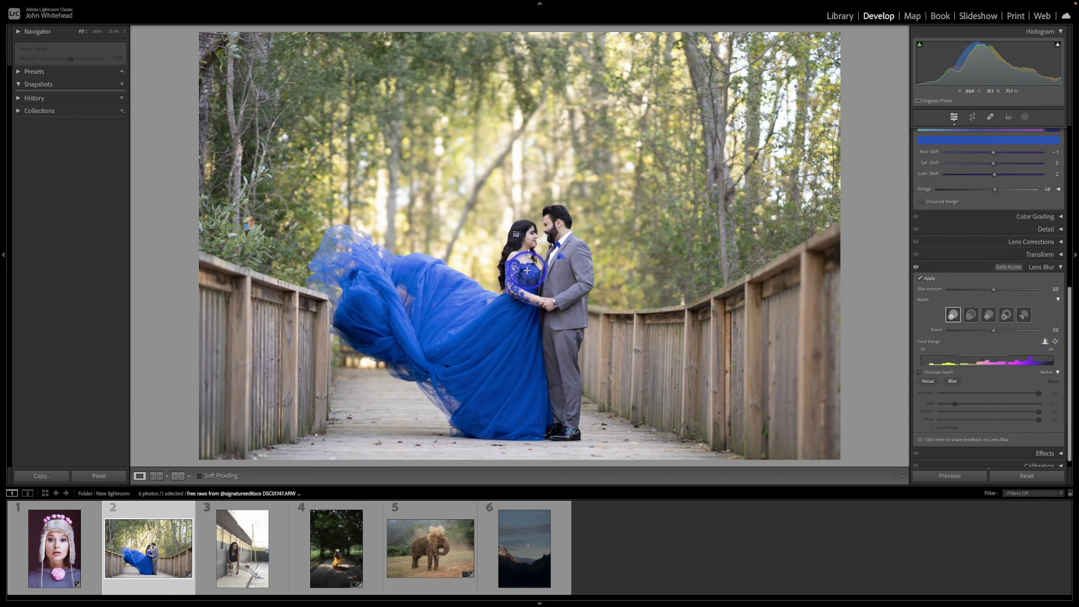
left_click(528, 271)
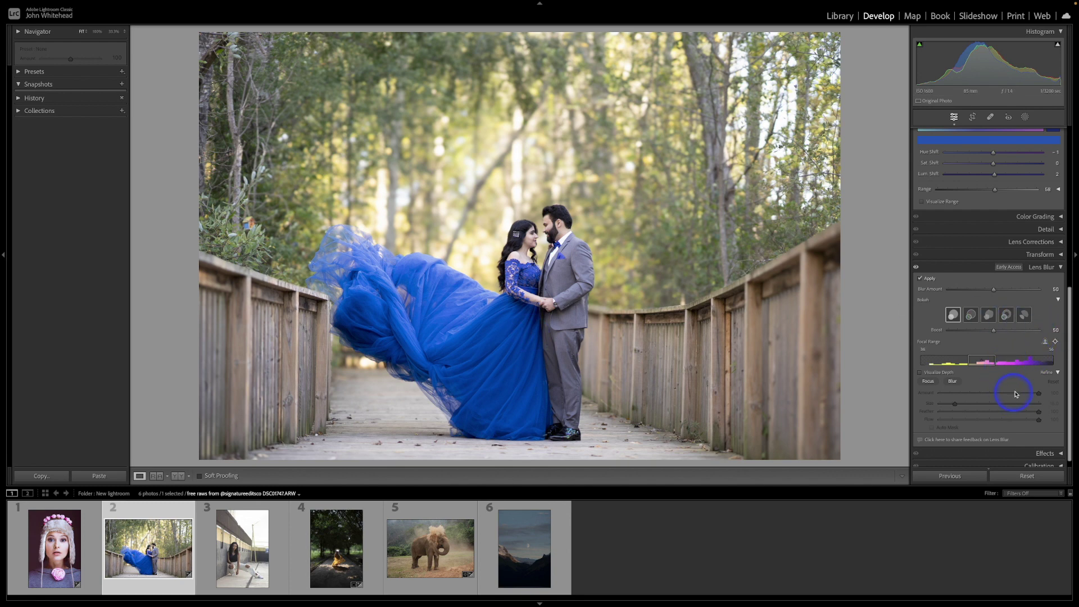
- With the depth map shown, paint the right railing and photo bottom into focus at brush size 38.9
left_click(921, 373)
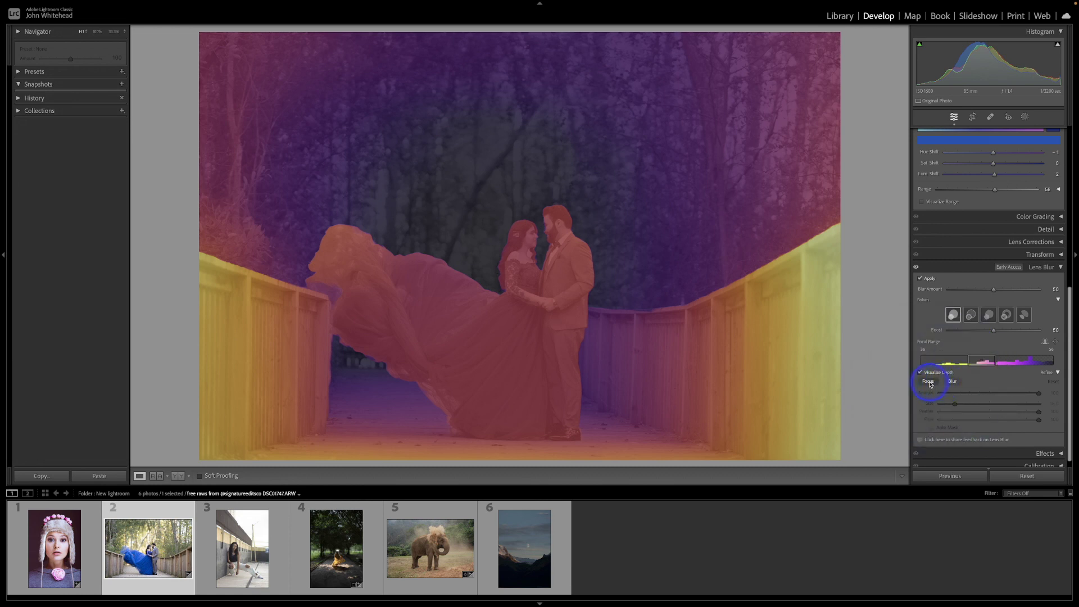
left_click(929, 381)
mouse_move(955, 403)
left_mouse_down()
mouse_move(979, 406)
mouse_move(965, 409)
left_mouse_up()
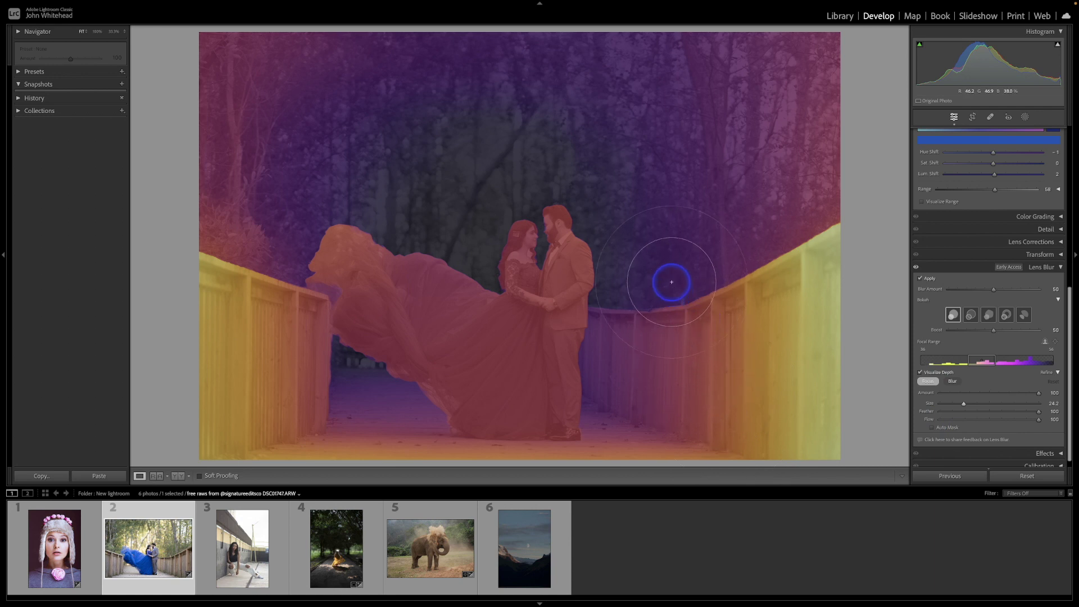
scroll(669, 239, "down", 3)
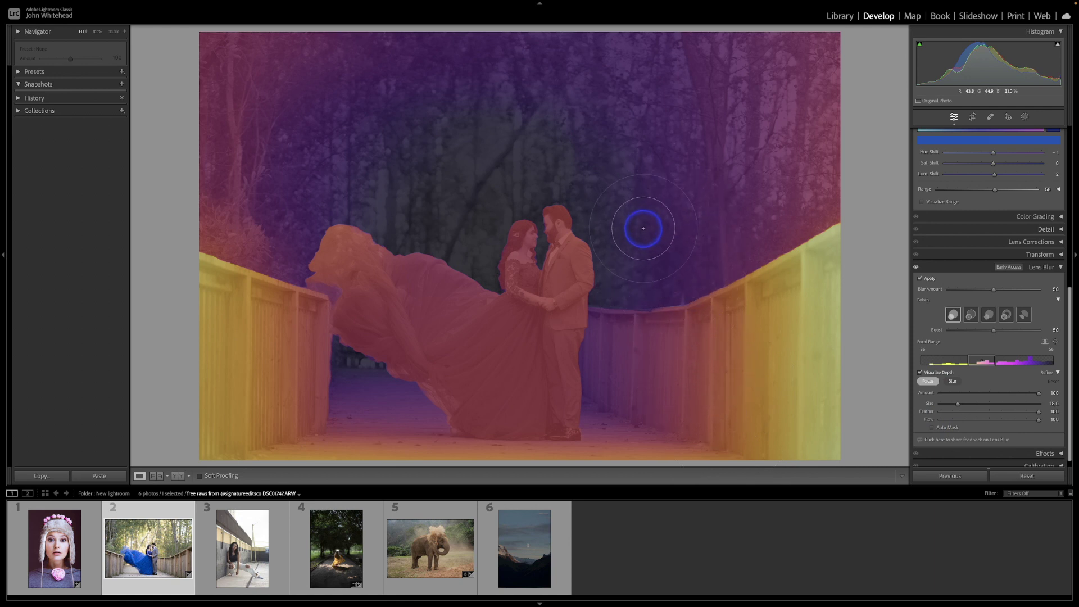
left_click_drag(819, 281, 824, 282)
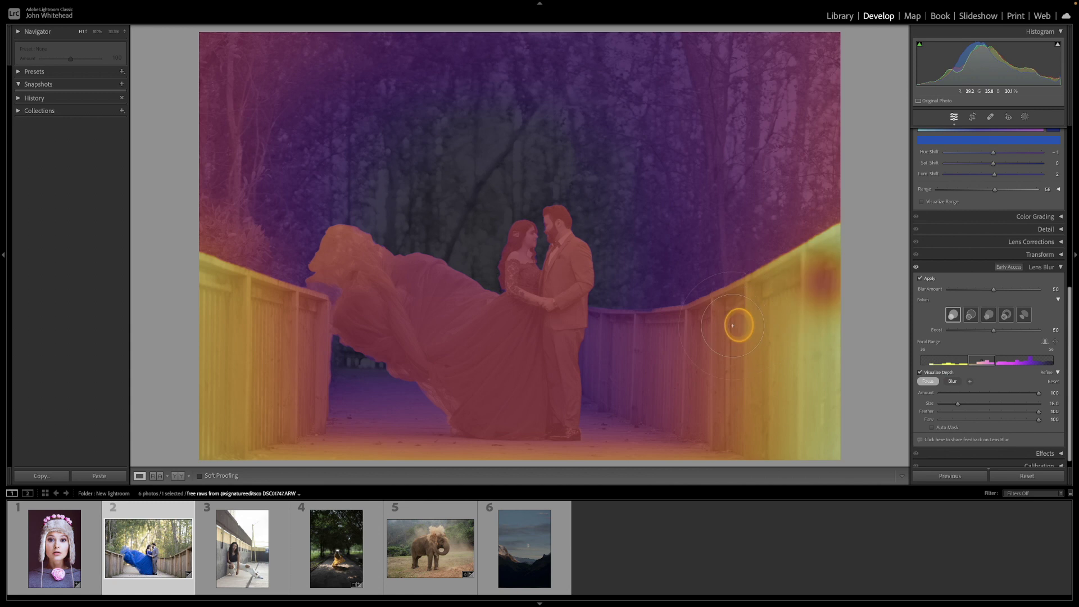
mouse_move(732, 325)
left_mouse_down()
mouse_move(634, 361)
mouse_move(657, 412)
mouse_move(775, 416)
mouse_move(831, 433)
mouse_move(827, 275)
mouse_move(841, 266)
mouse_move(759, 377)
mouse_move(734, 444)
mouse_move(804, 433)
left_mouse_up()
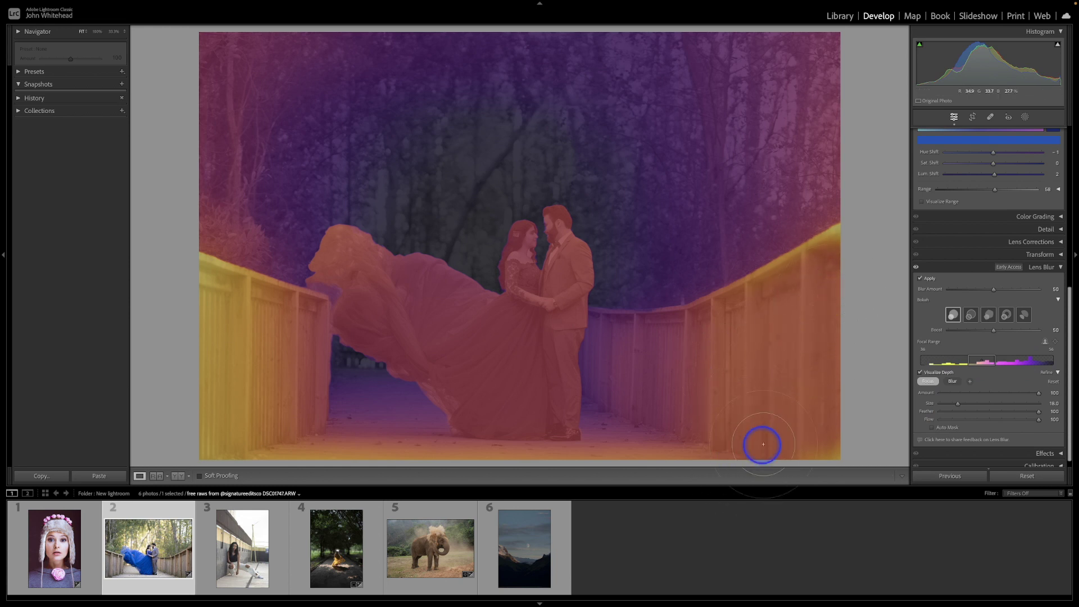
mouse_move(763, 444)
left_mouse_down()
mouse_move(534, 453)
mouse_move(204, 441)
mouse_move(189, 380)
mouse_move(195, 290)
mouse_move(192, 304)
mouse_move(318, 347)
mouse_move(254, 350)
mouse_move(264, 378)
mouse_move(251, 422)
mouse_move(388, 461)
mouse_move(471, 452)
mouse_move(281, 361)
mouse_move(209, 306)
mouse_move(169, 323)
left_mouse_up()
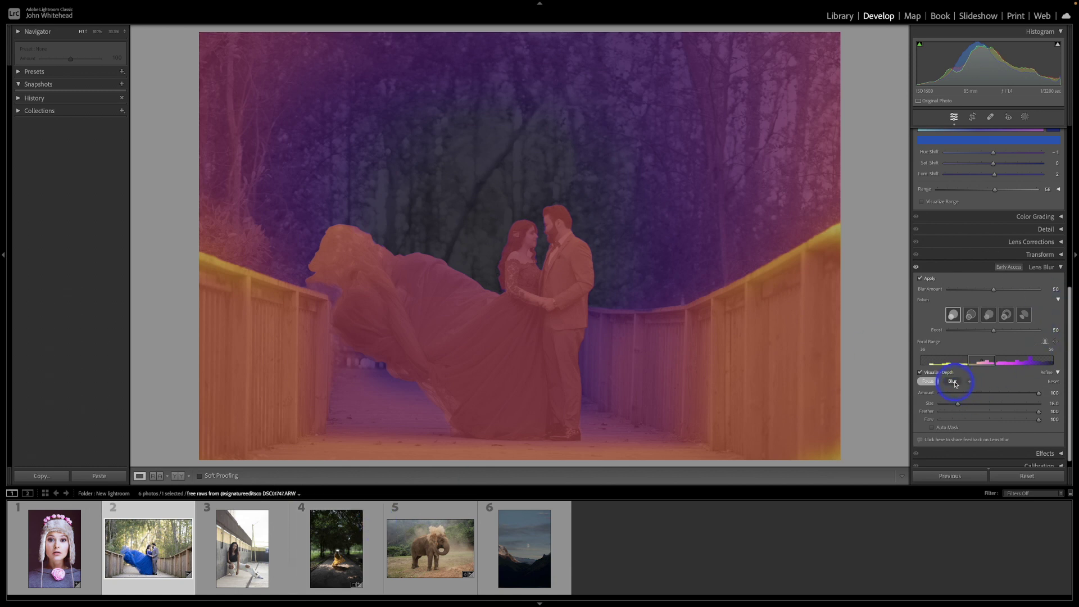
- Brush the upper-left trees as blurred, undo that stroke, and hide the depth map
left_click(953, 381)
mouse_move(242, 210)
left_mouse_down()
mouse_move(199, 192)
mouse_move(230, 80)
mouse_move(276, 65)
mouse_move(342, 66)
mouse_move(192, 64)
mouse_move(214, 159)
mouse_move(244, 207)
mouse_move(232, 65)
left_mouse_up()
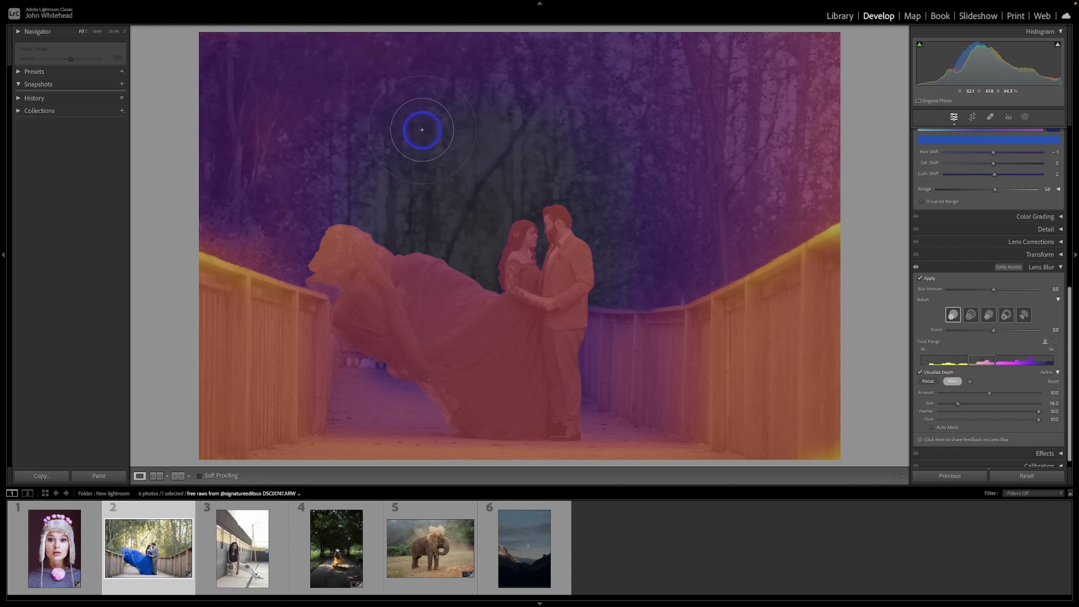
key("ctrl+z")
key("Escape")
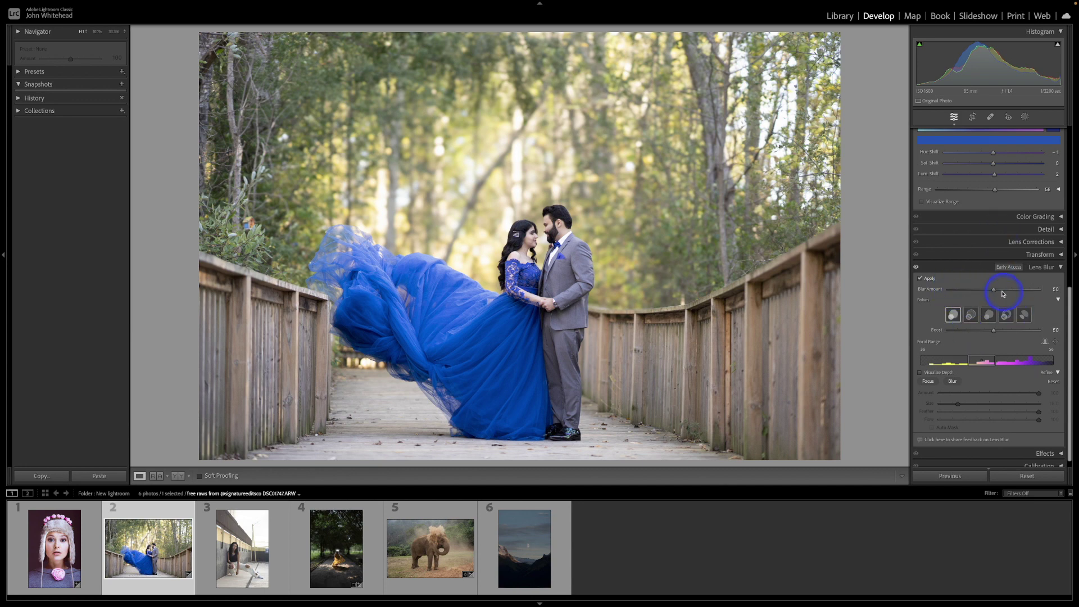
- Set the Lens Blur Amount to 100 and the bokeh Boost to 100
left_click_drag(994, 291, 1045, 291)
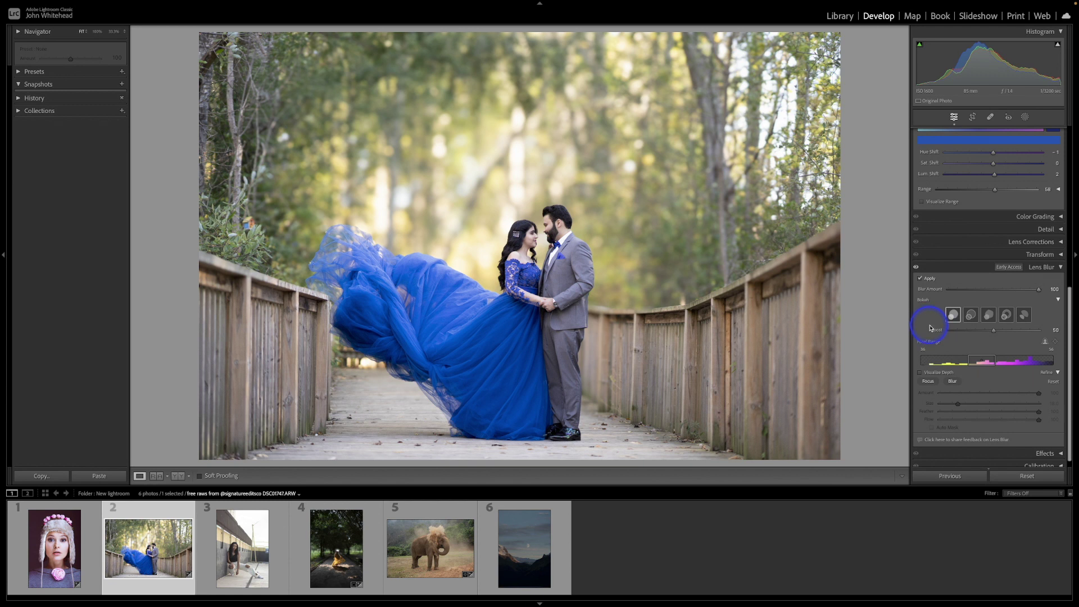
left_click_drag(994, 332, 1049, 331)
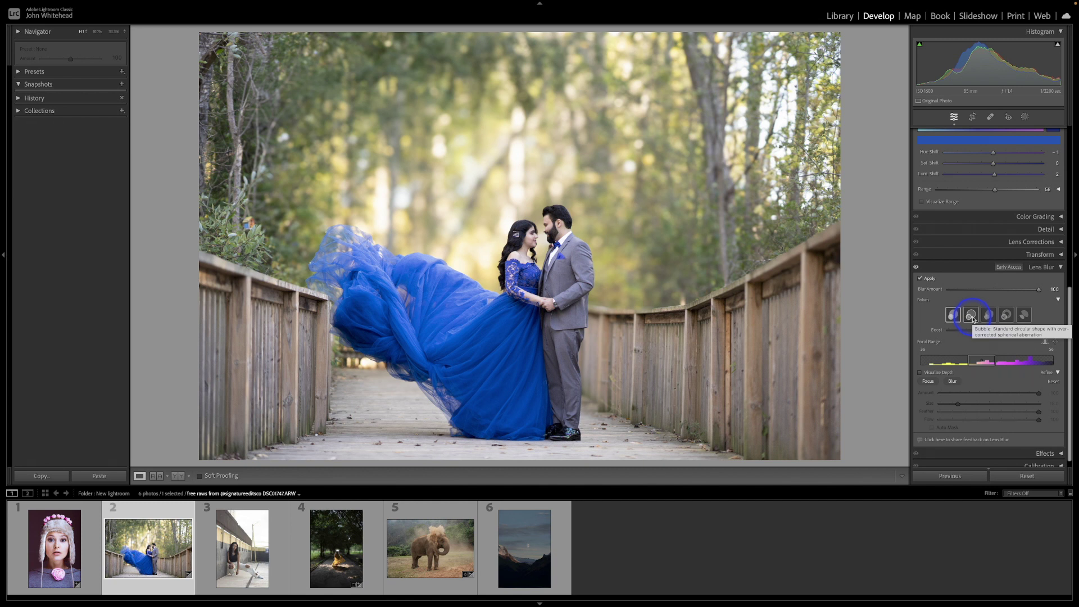
- Try the Bubble, 5-Blade, Ring and final bokeh shapes on the blurred forest background
left_click(972, 316)
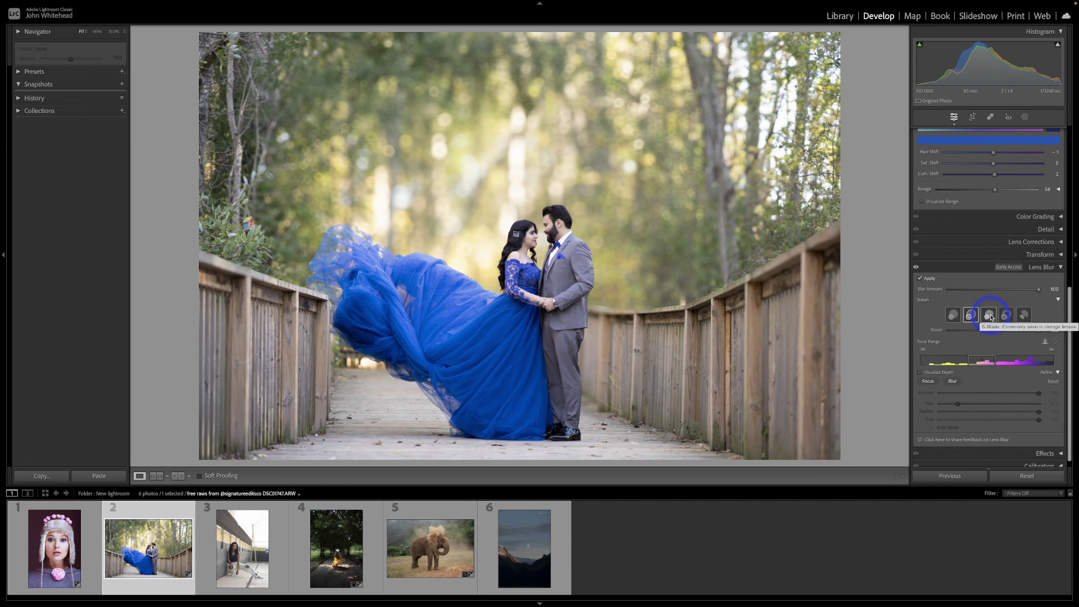
left_click(990, 316)
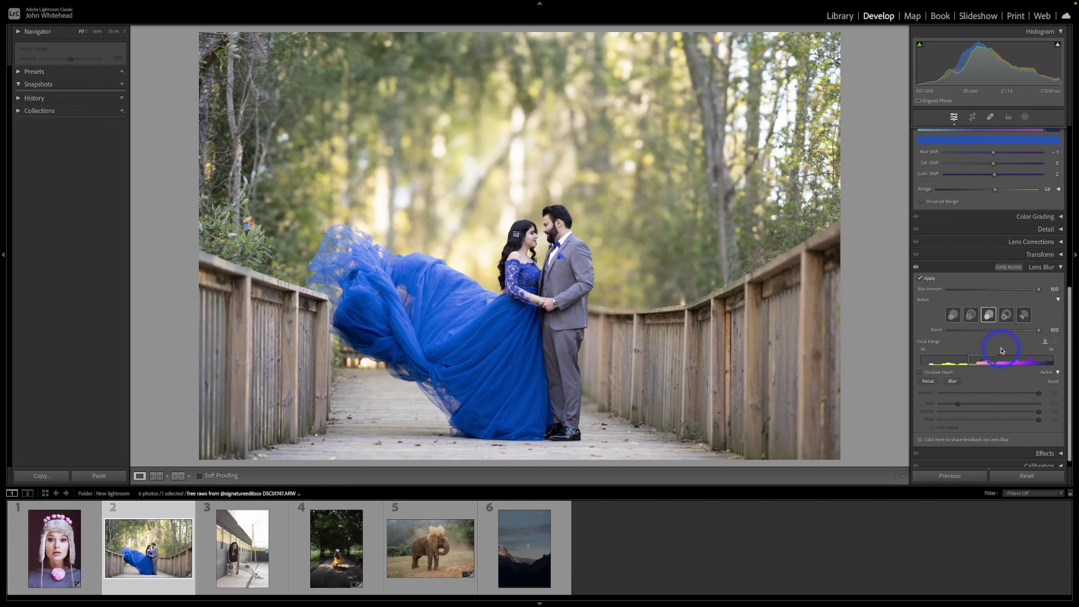
left_click(1006, 316)
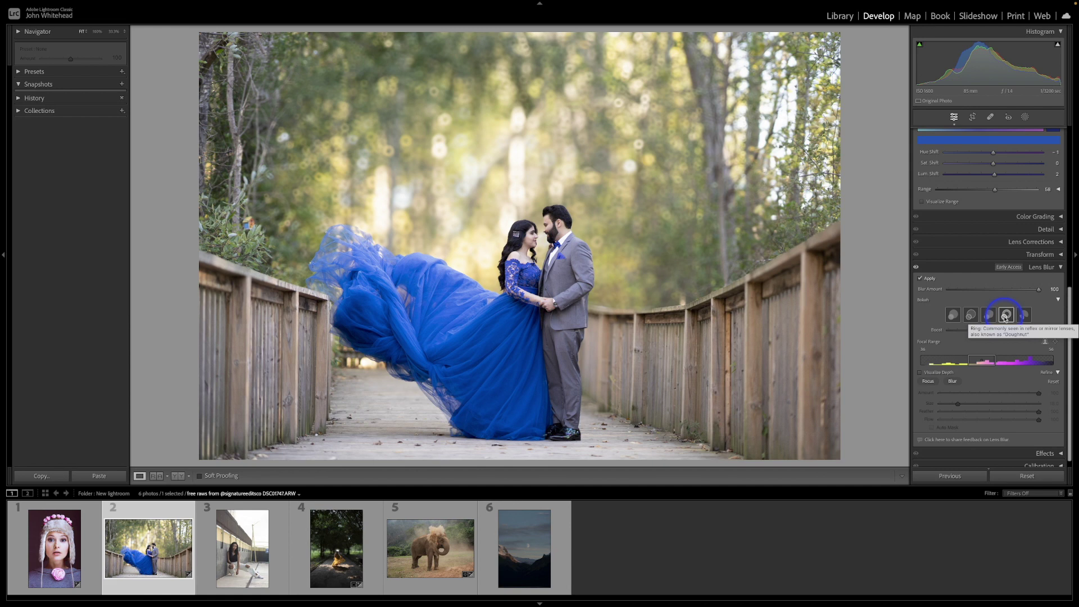
left_click(1025, 316)
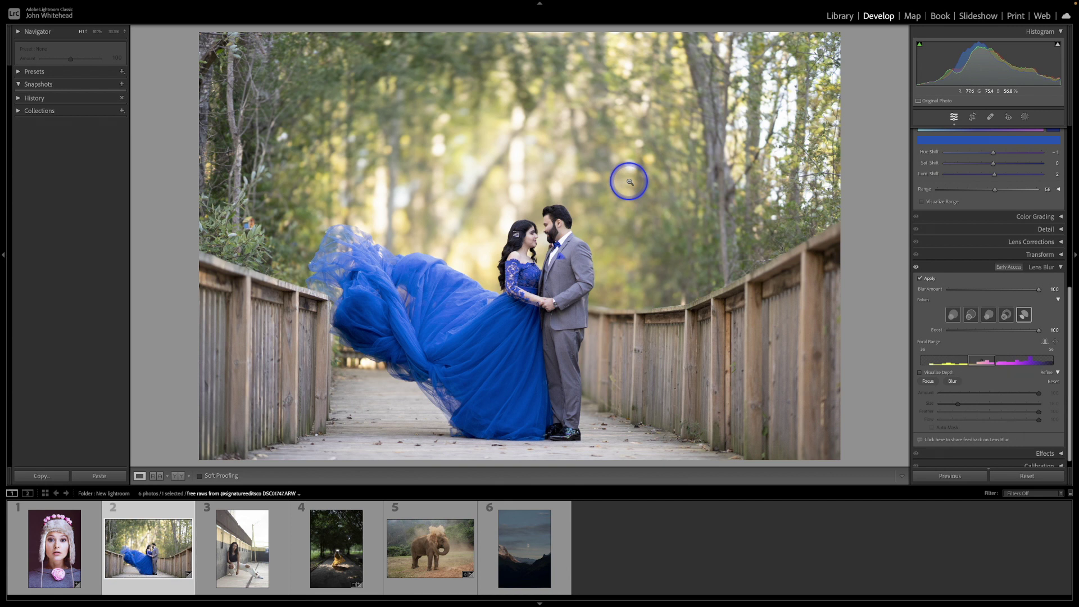
- Scroll the Develop panel up to show the Color Mixer's Point Color settings
scroll(990, 298, "up", 3)
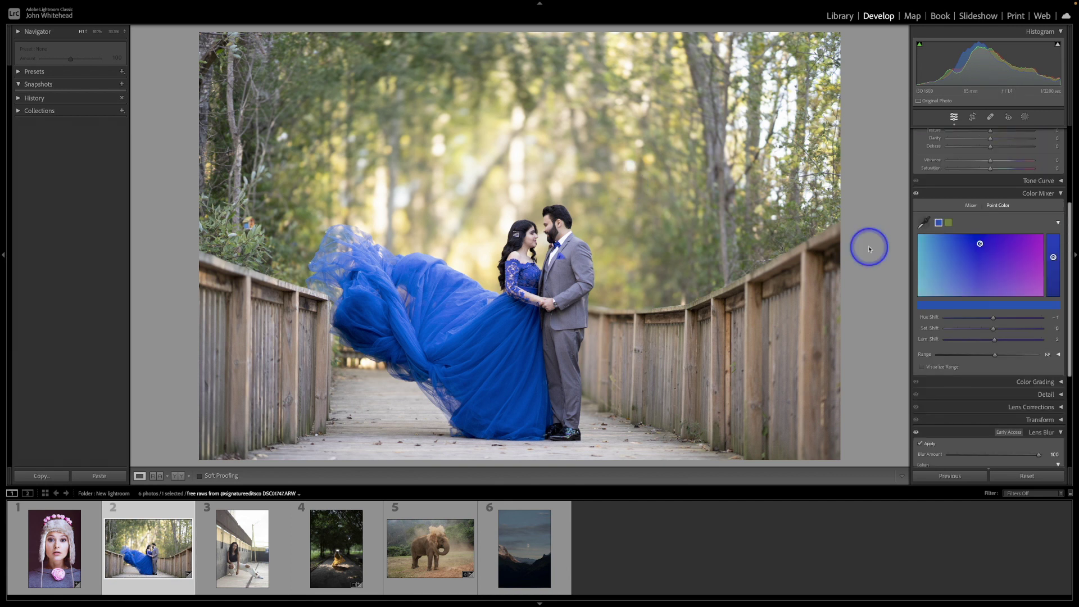